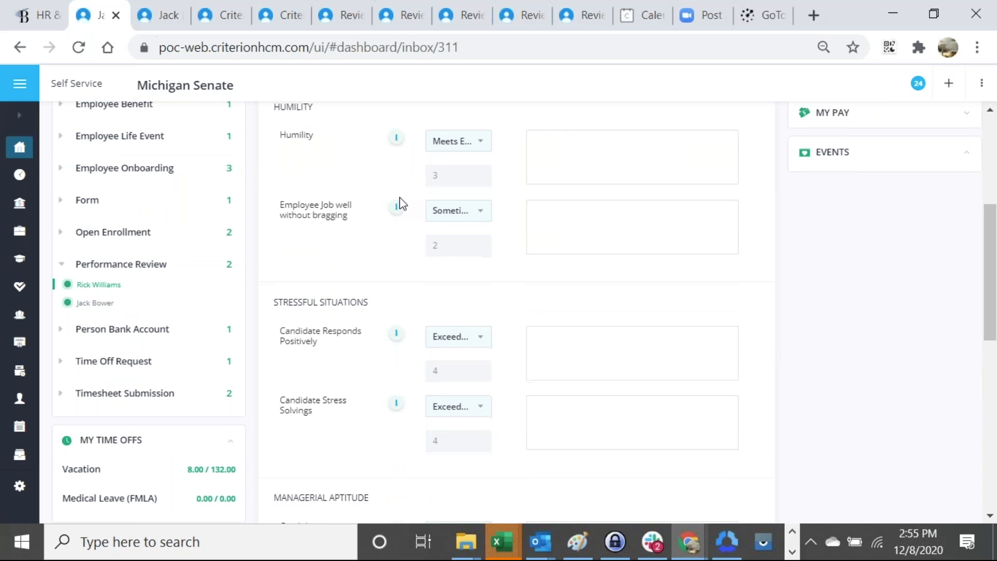
Step: Examine the competency ratings and the score summary in the pending 2020 manager performance review
scroll(400, 203, "down", 2)
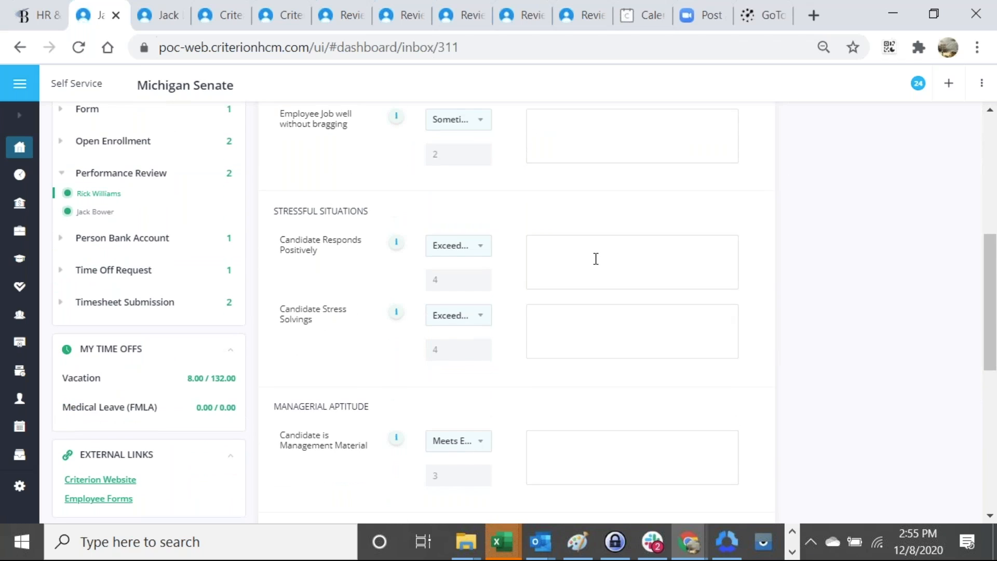
scroll(596, 258, "down", 6)
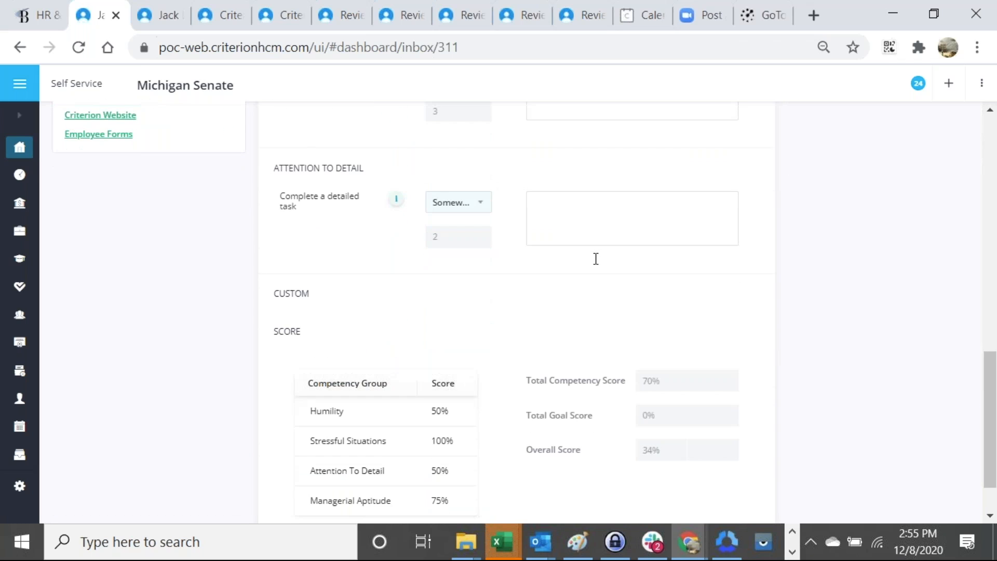
scroll(595, 259, "down", 1)
scroll(596, 259, "up", 2)
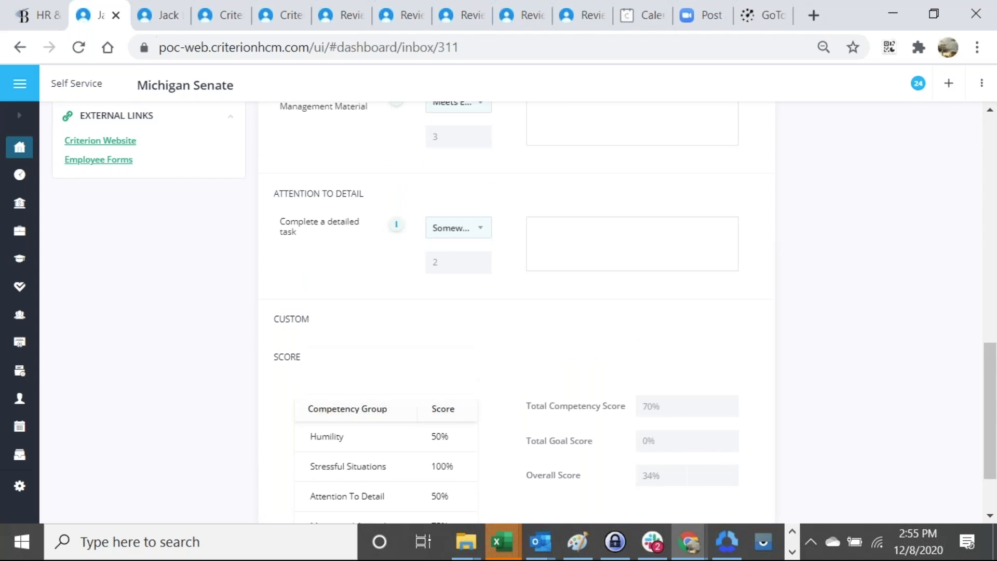
scroll(387, 325, "down", 2)
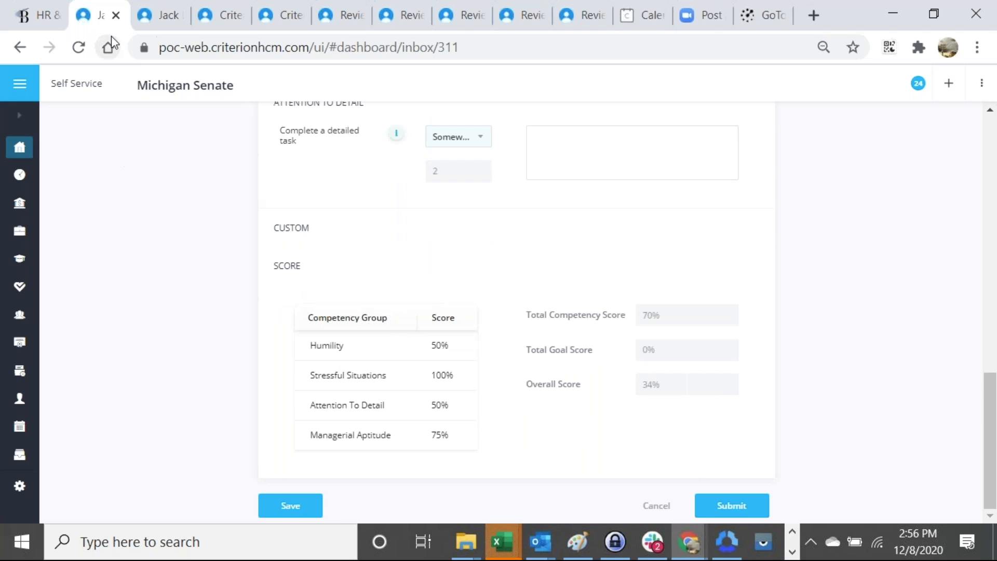
Step: View the team journal entry about leading the team effectively, and return to the review period details of the manager performance review
left_click(146, 18)
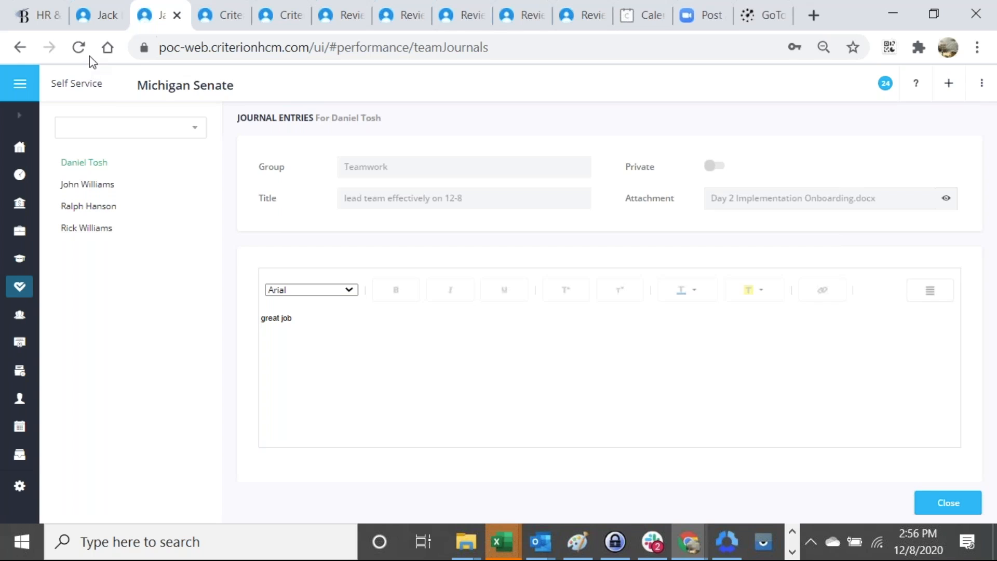
left_click(95, 27)
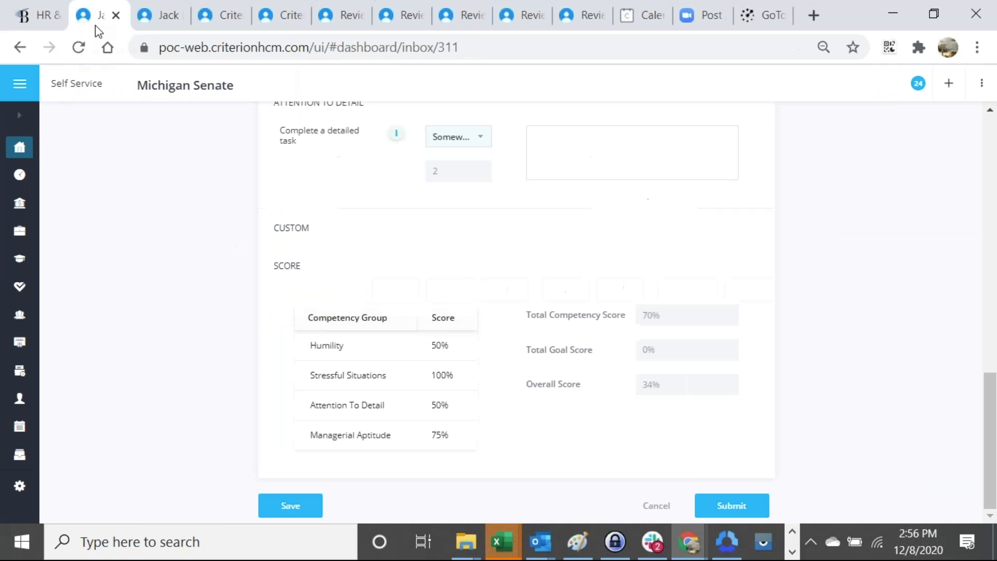
scroll(424, 297, "up", 4)
scroll(424, 296, "up", 9)
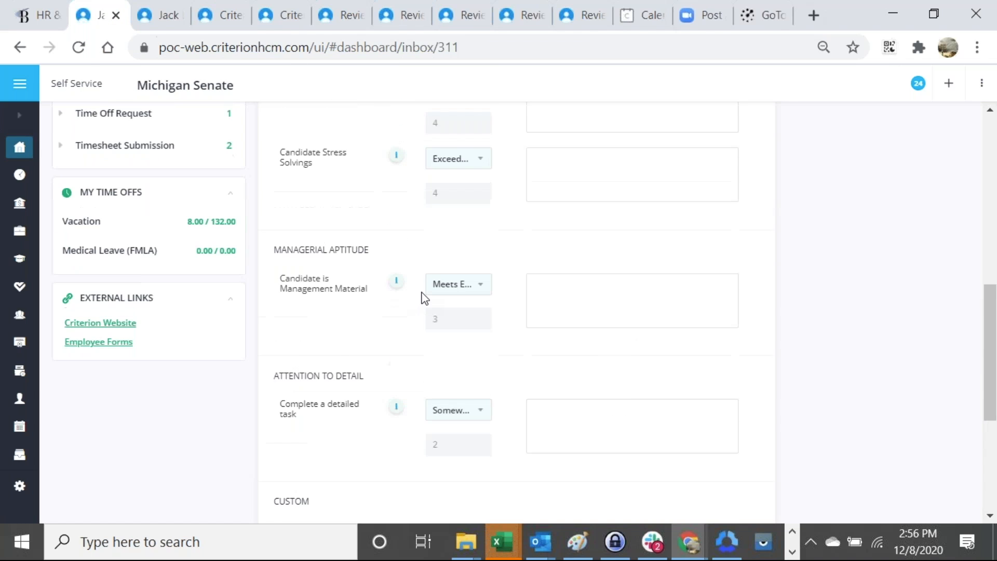
scroll(424, 298, "up", 2)
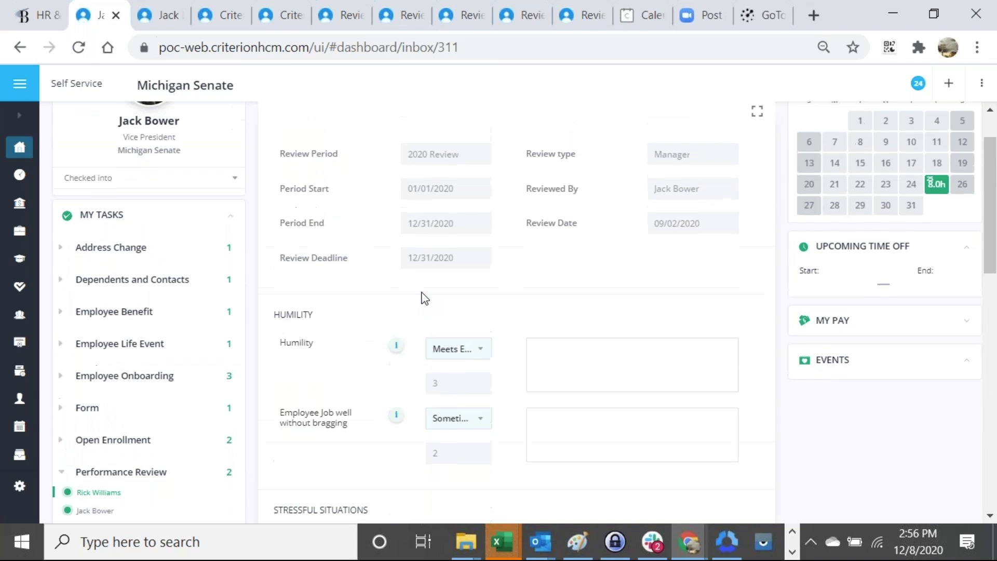
scroll(423, 297, "up", 2)
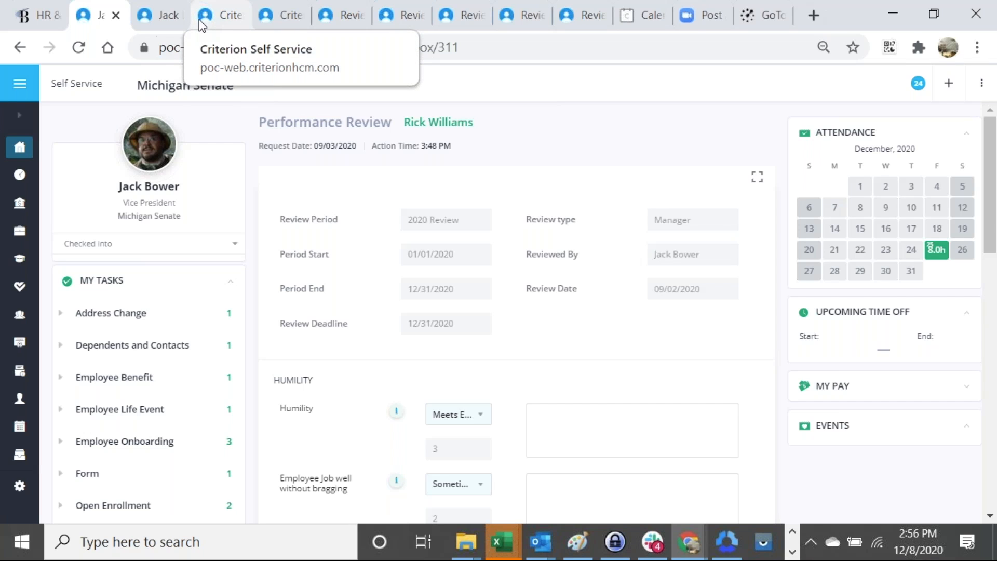
Step: Check the employee's goals and weights, and read the manager and self ratings, comments, goals and scores in the 2019 annual review
left_click(230, 7)
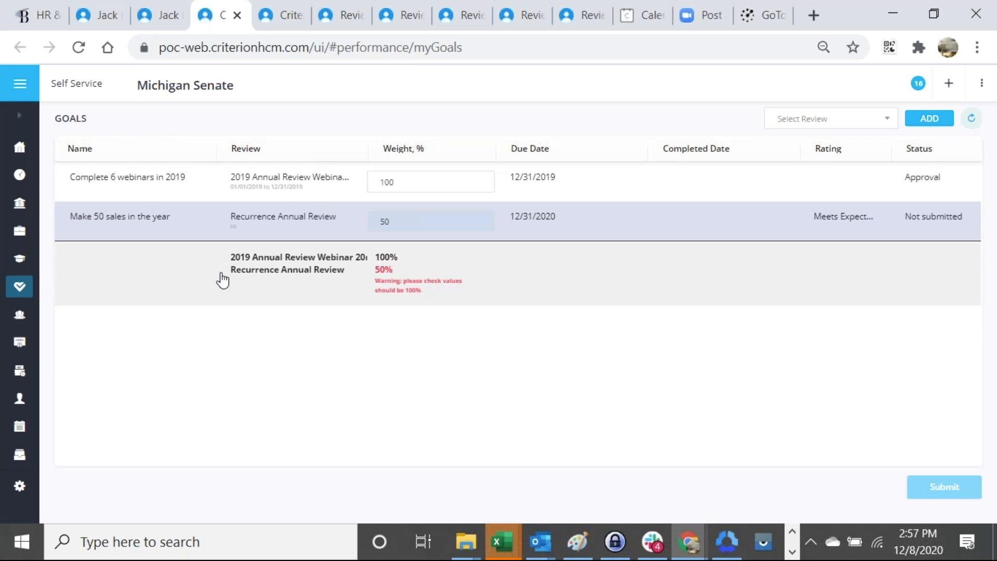
left_click(289, 21)
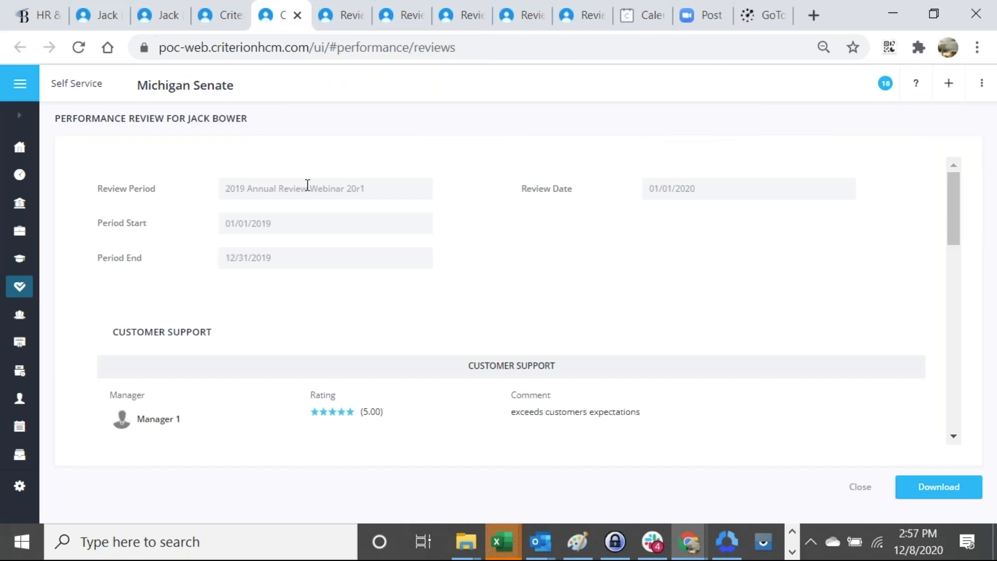
scroll(307, 185, "down", 3)
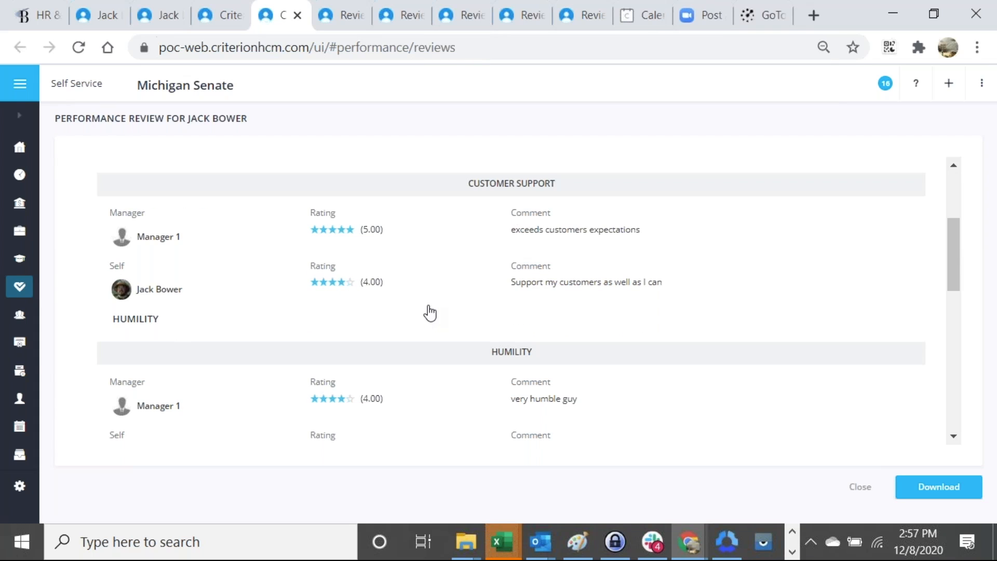
scroll(429, 313, "up", 3)
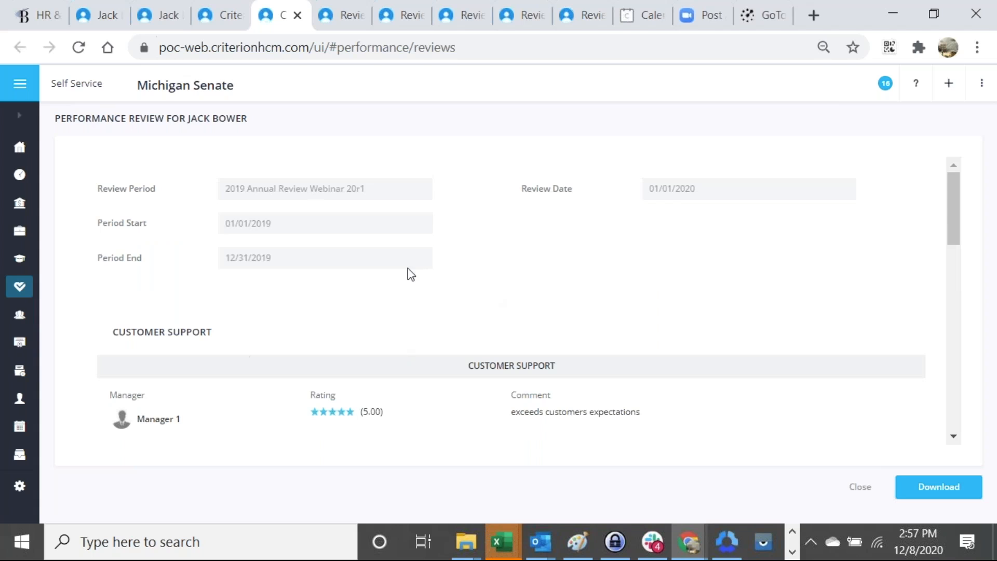
scroll(674, 377, "down", 1)
scroll(670, 376, "down", 6)
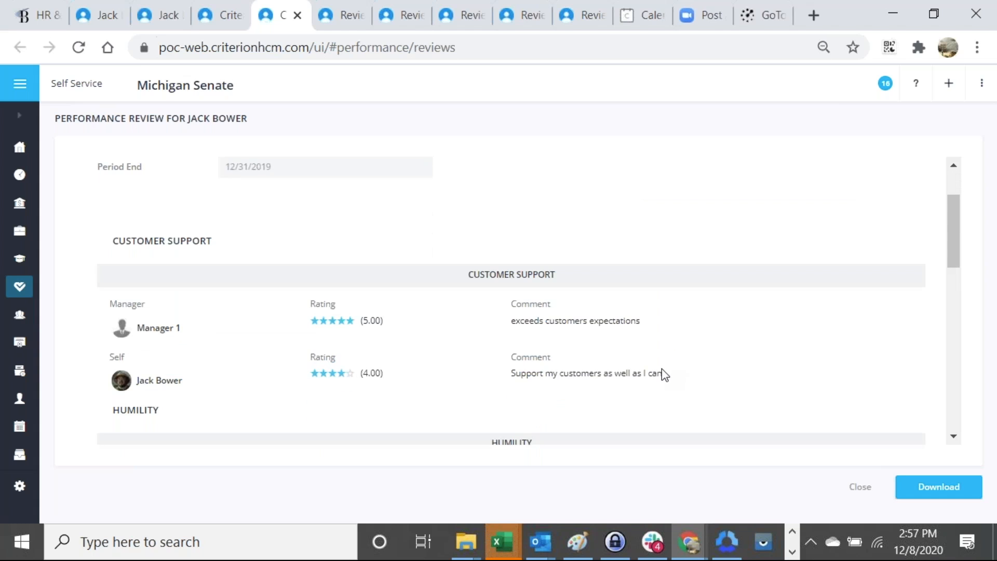
scroll(569, 337, "down", 7)
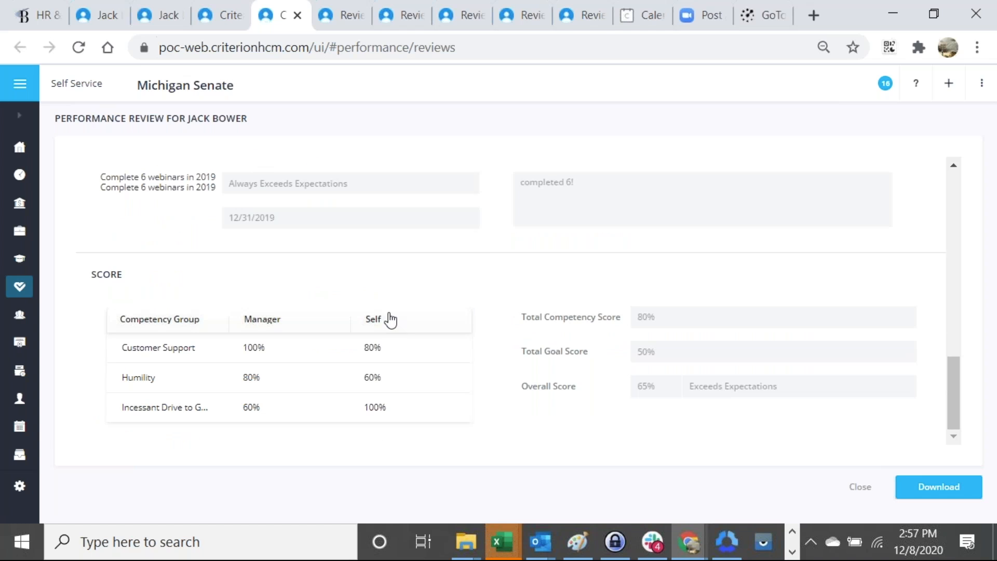
scroll(488, 313, "up", 2)
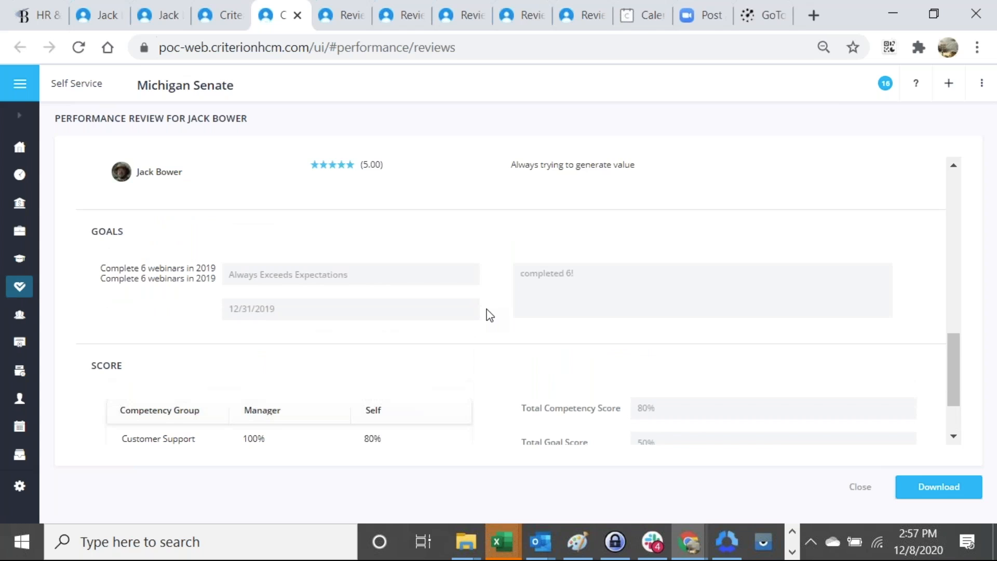
scroll(488, 314, "up", 4)
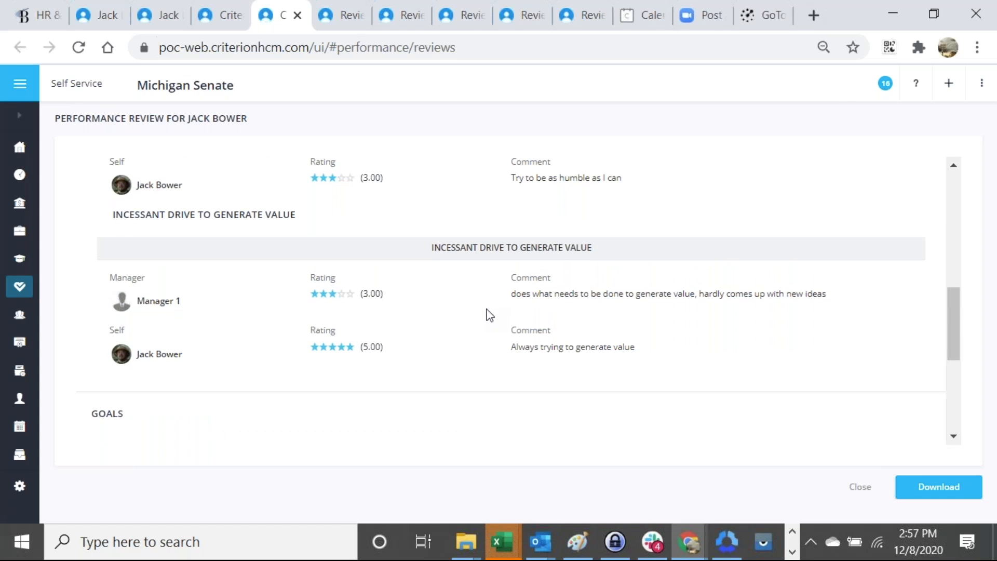
scroll(476, 299, "down", 2)
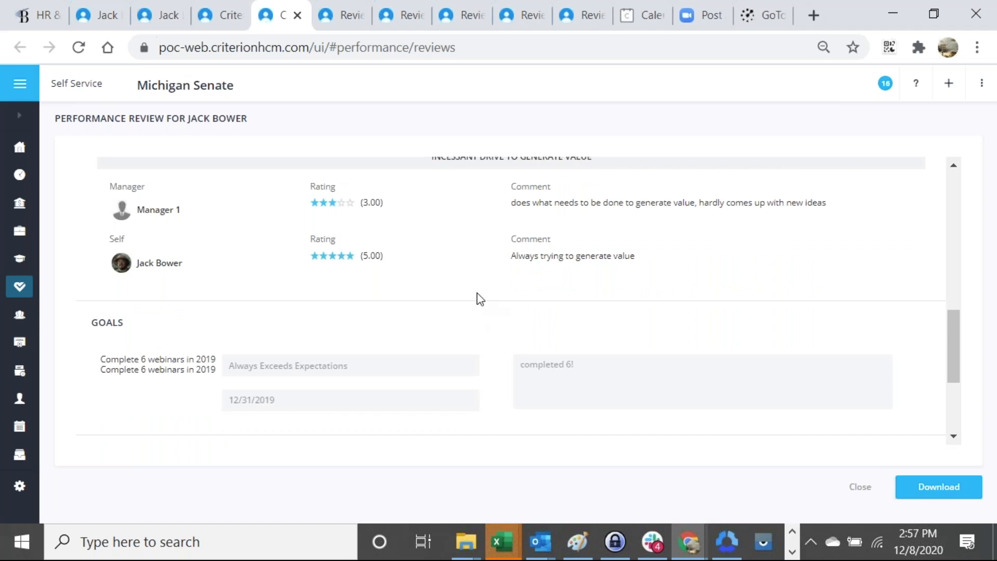
Step: Examine the HR administrator's view of the aggregated 2019 review, including publishing options, competency ratings, goals and scores
left_click(350, 16)
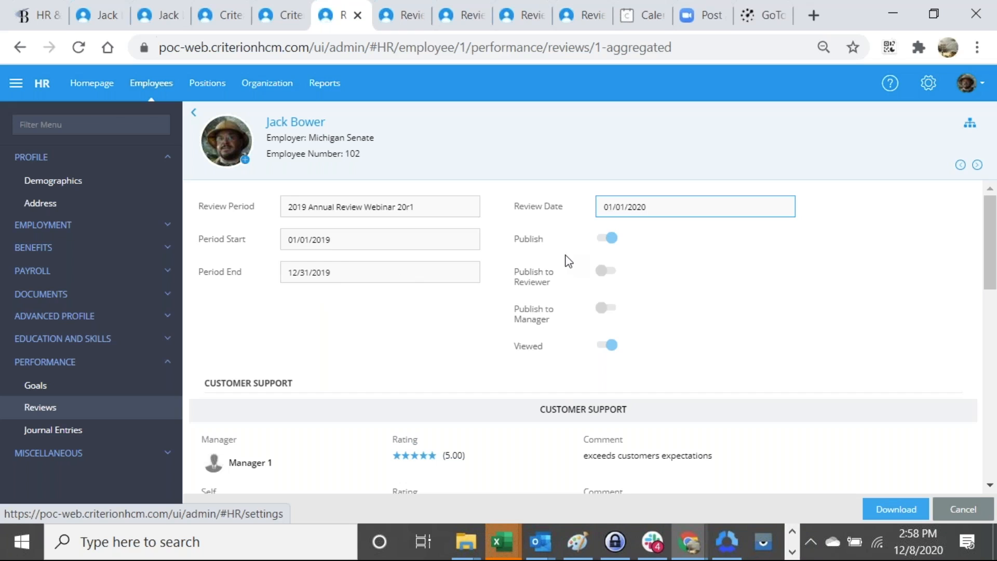
scroll(567, 272, "down", 2)
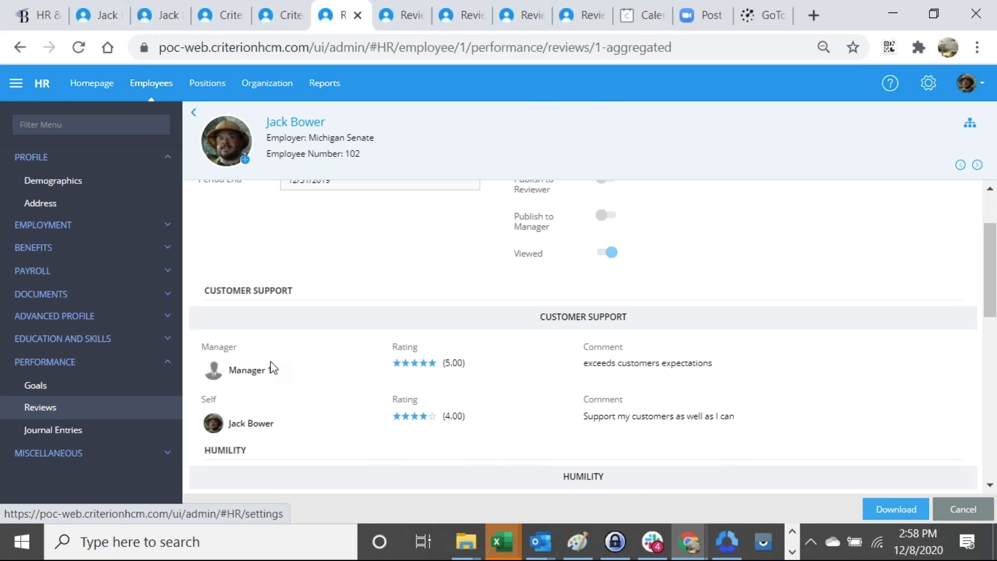
scroll(273, 377, "down", 2)
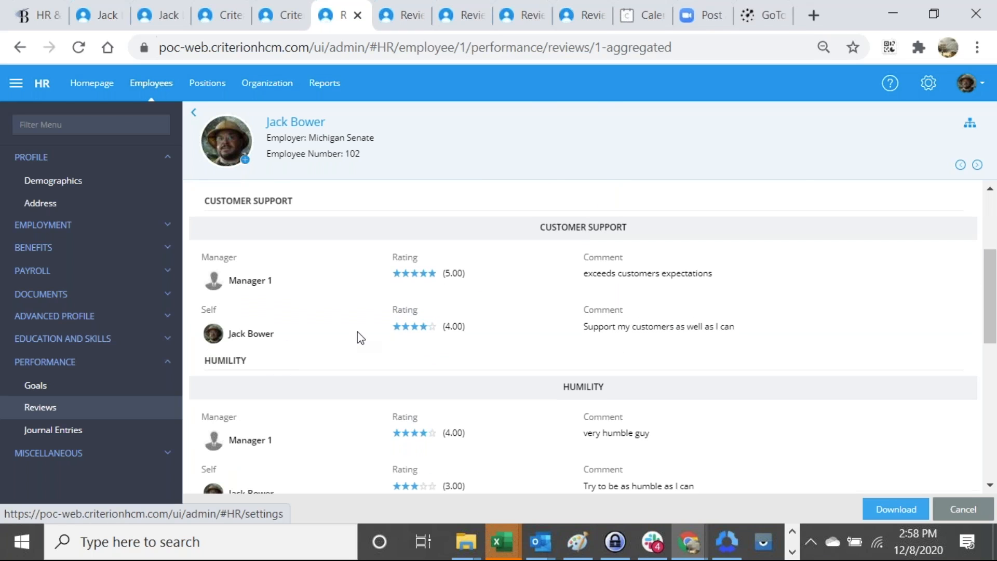
scroll(357, 332, "down", 2)
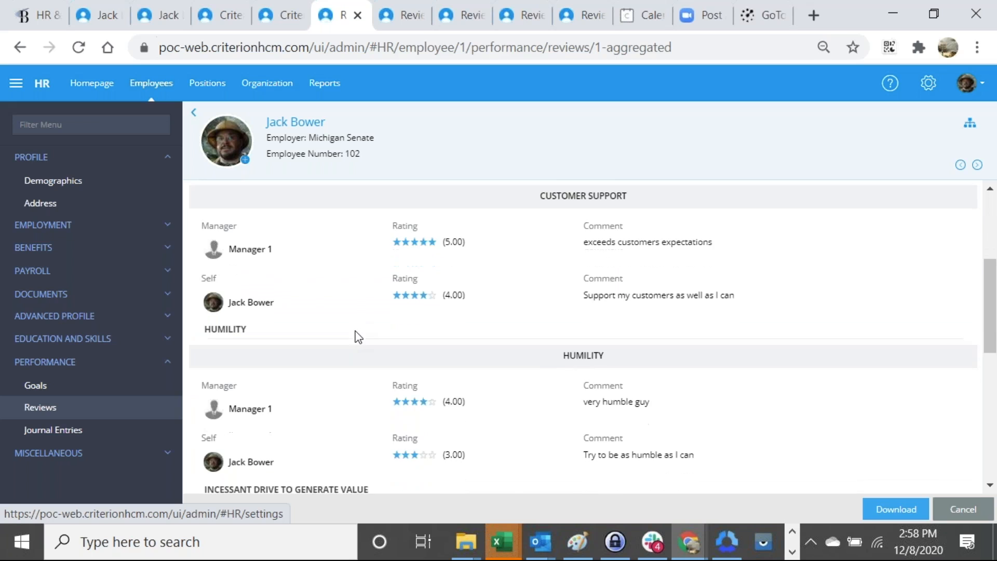
scroll(334, 280, "down", 7)
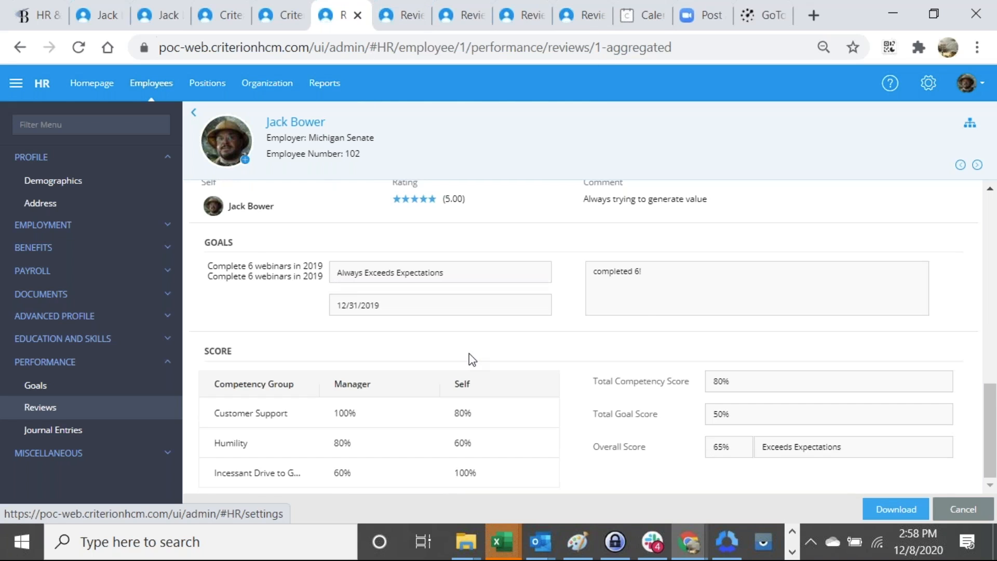
scroll(467, 358, "up", 2)
Step: Review the Annual Review 2020 template's competency and goal balance and its list of competencies
left_click(410, 3)
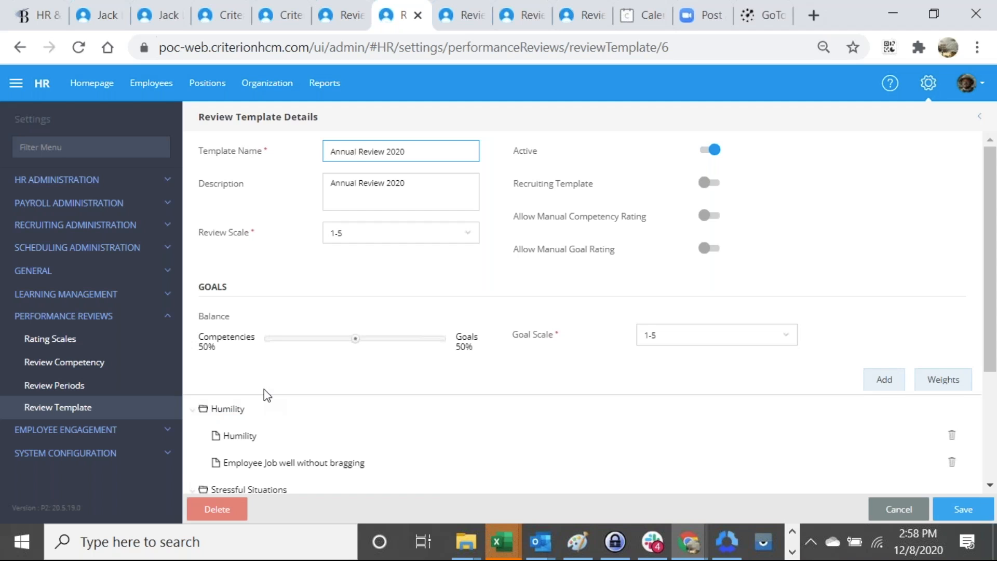
scroll(264, 389, "down", 2)
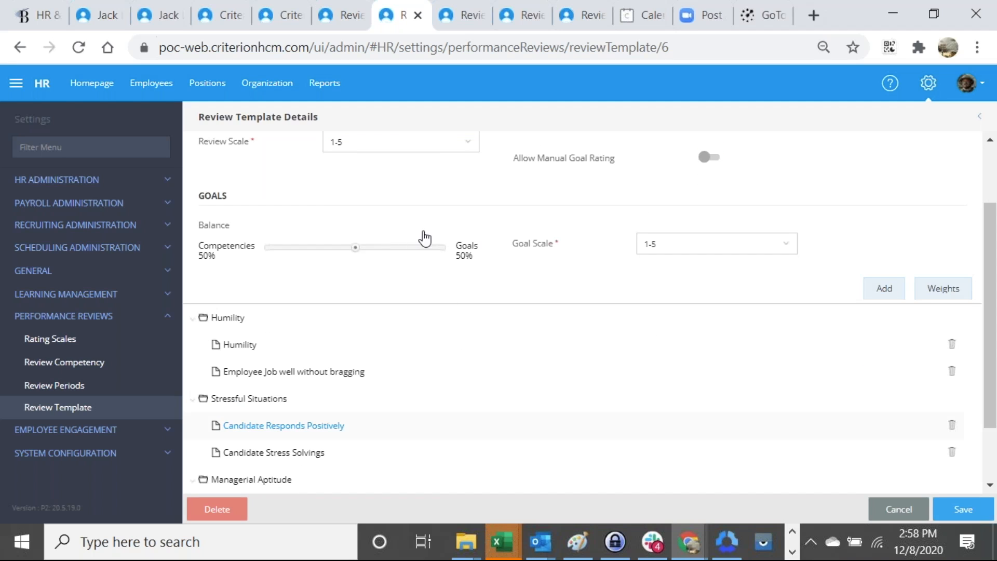
scroll(323, 396, "down", 2)
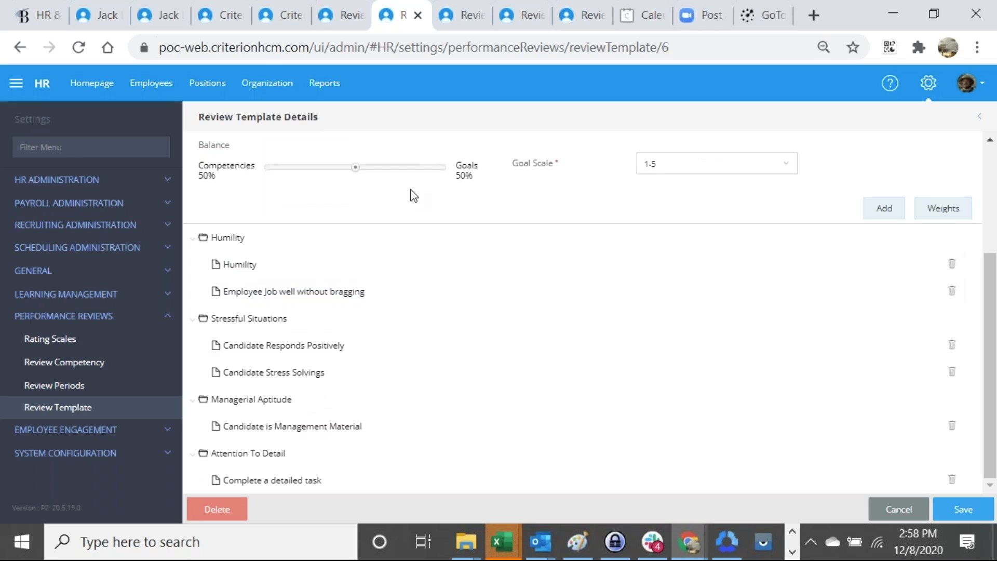
scroll(589, 314, "up", 4)
Step: Inspect the 2020 Review period setup, its assigned employees, and one employee's review dates and reviewers
left_click(463, 15)
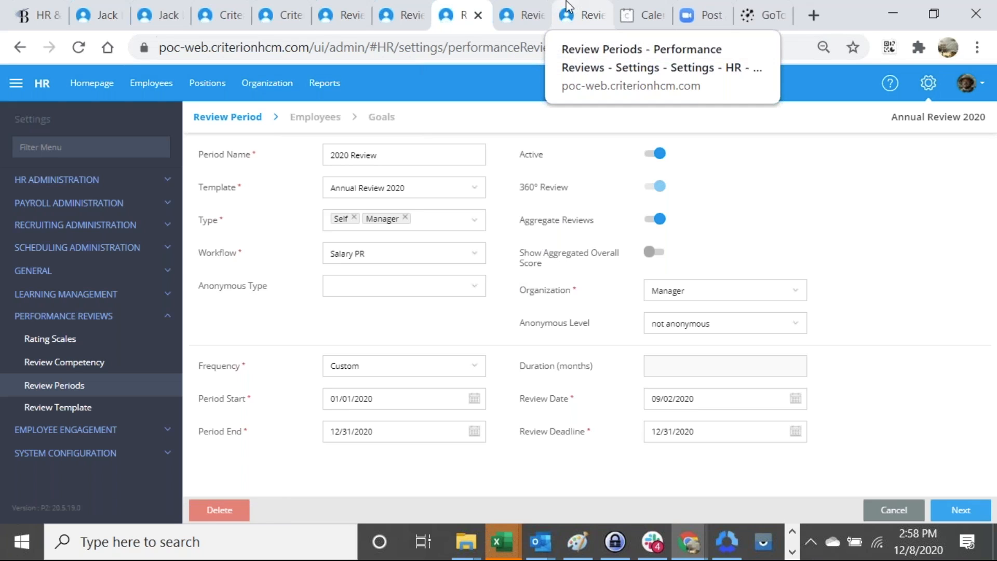
left_click(514, 16)
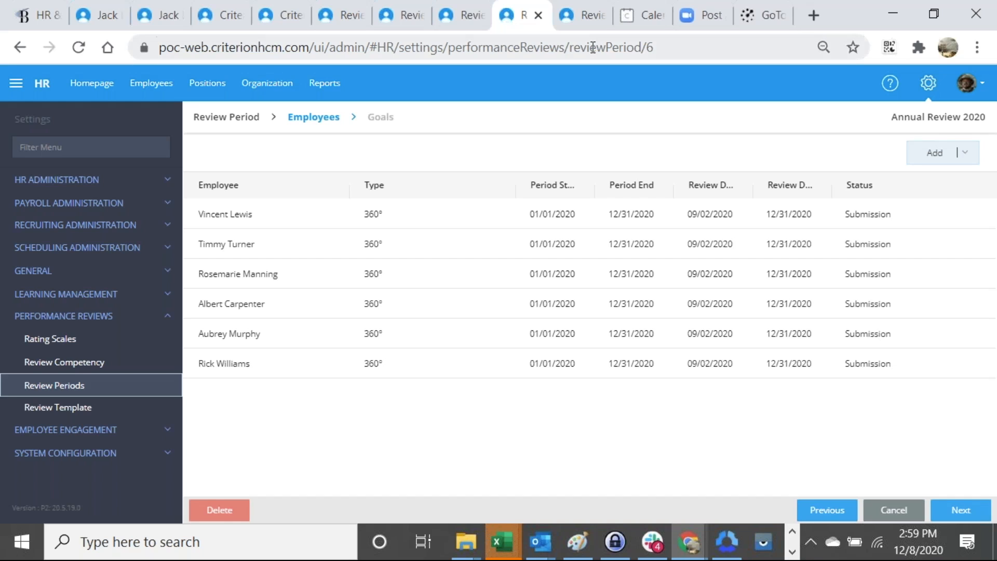
left_click(591, 24)
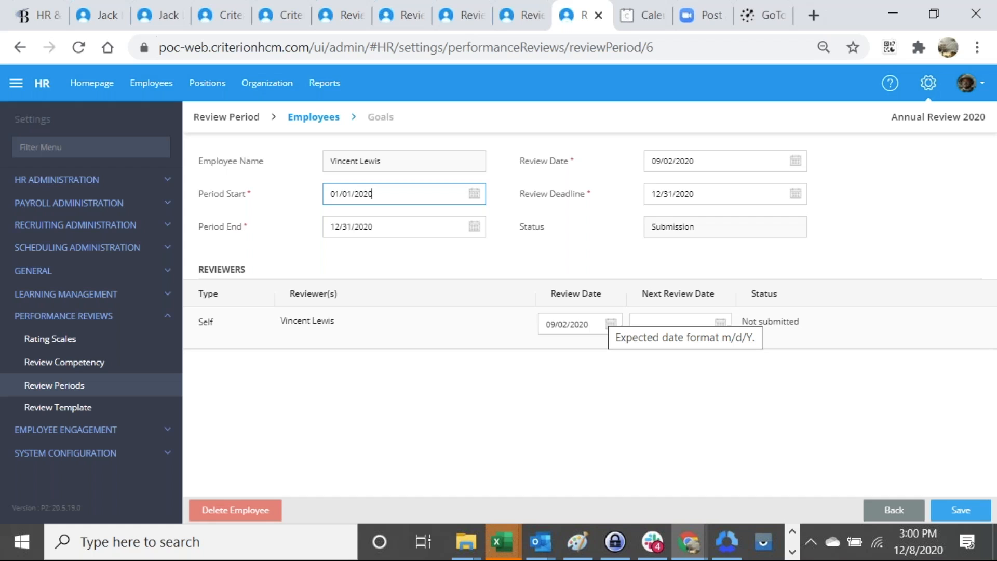
Step: Return to the pending manager performance review and view the rating scale definitions for the Humility competency
left_click(164, 13)
left_click(99, 15)
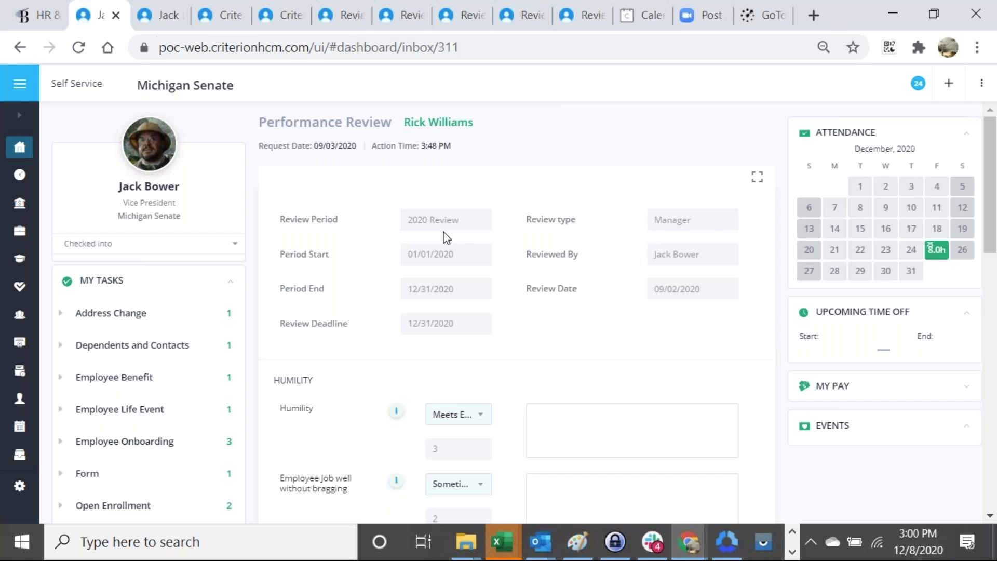
scroll(444, 237, "down", 3)
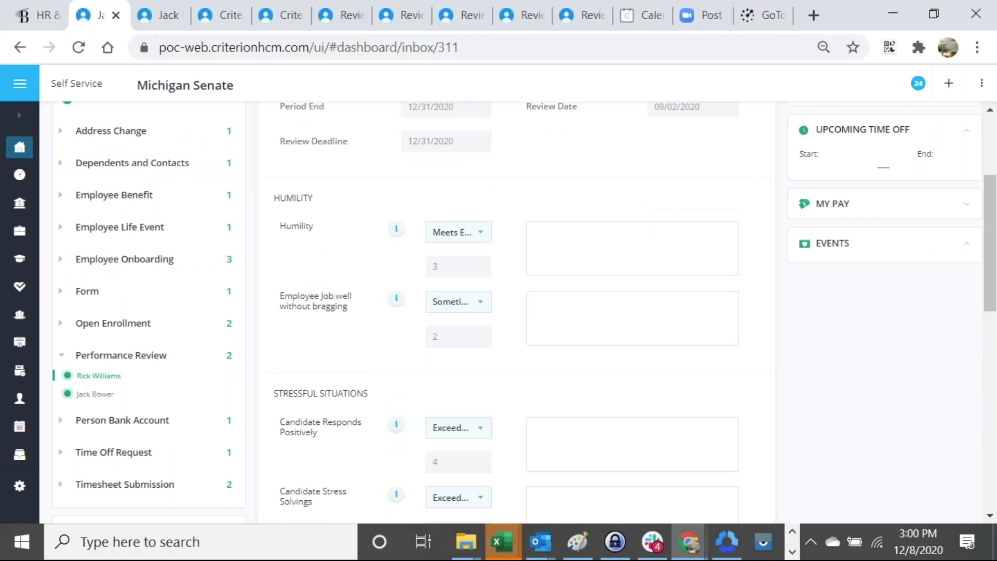
left_click(405, 229)
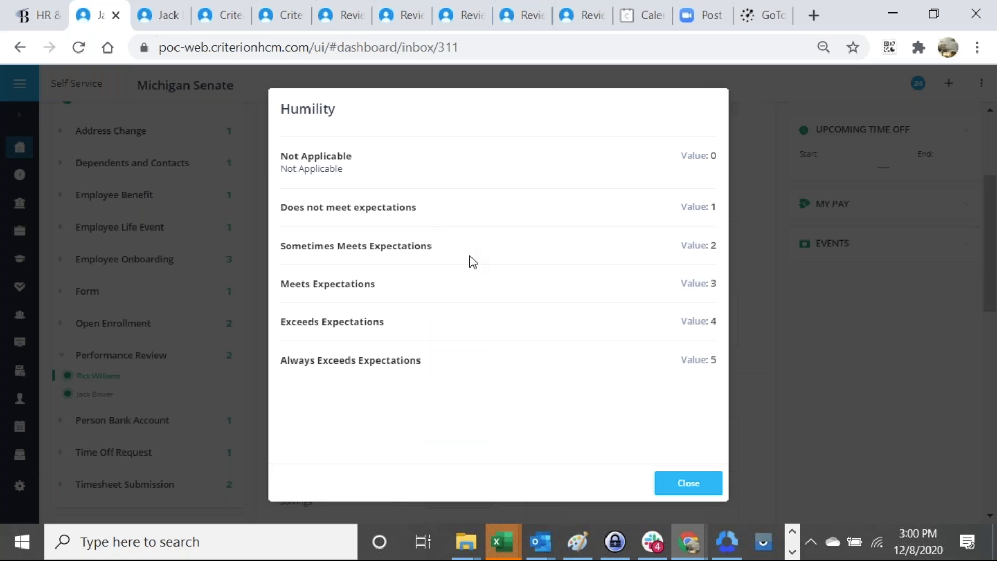
left_click(677, 491)
scroll(574, 402, "down", 2)
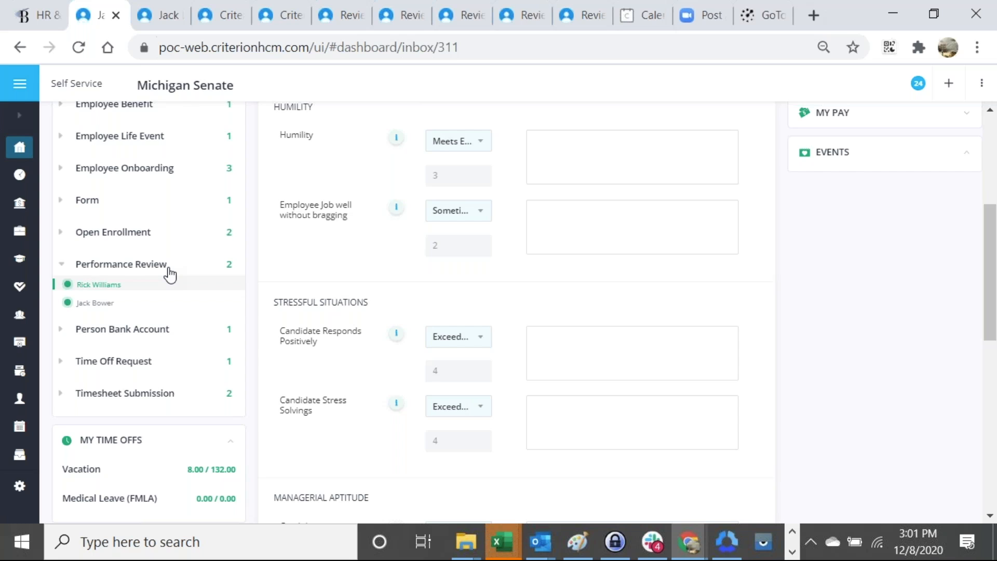
scroll(259, 303, "up", 5)
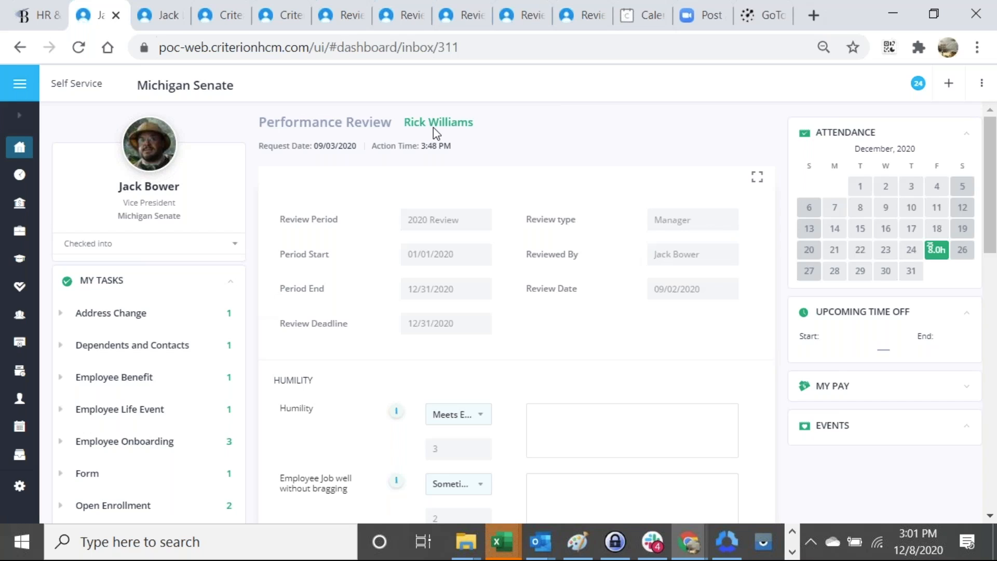
left_click(793, 554)
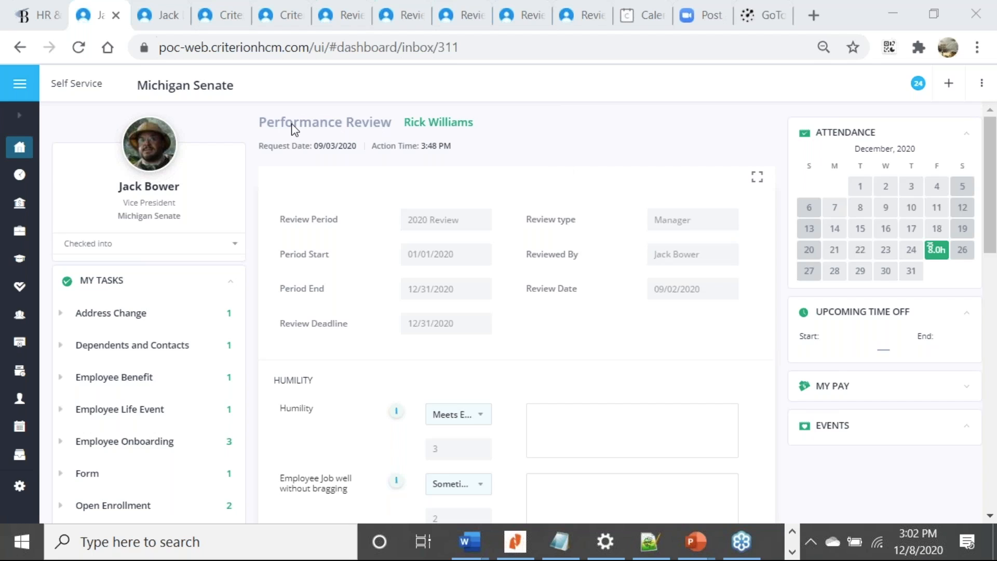
Step: View the available rating choices for the Humility competency in the manager performance review
scroll(349, 296, "down", 2)
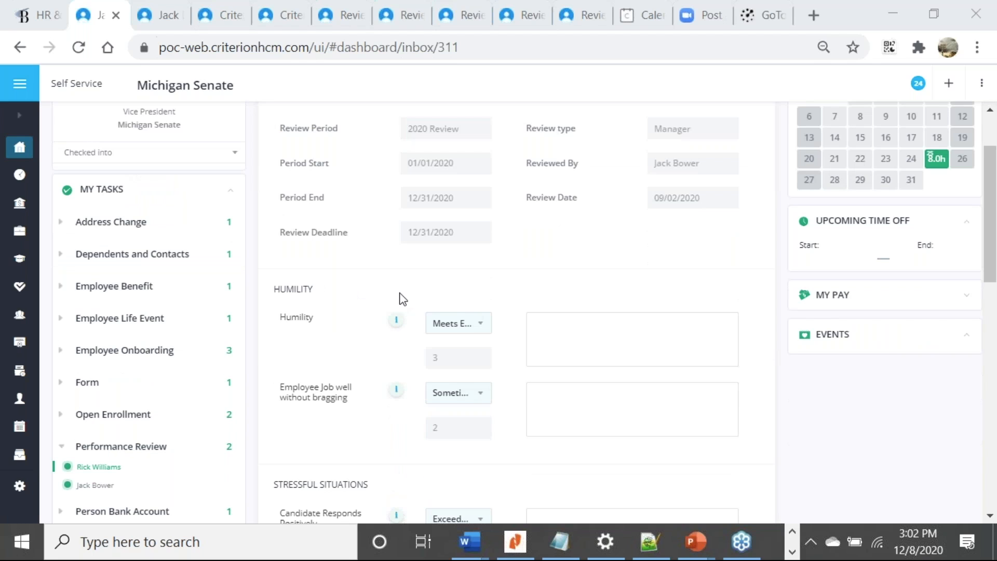
left_click(465, 317)
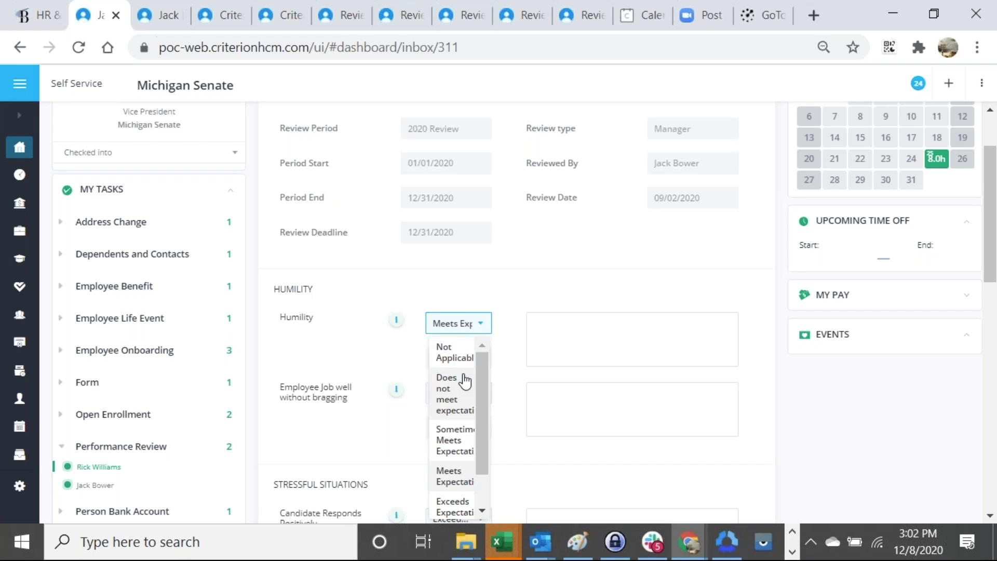
left_click(453, 286)
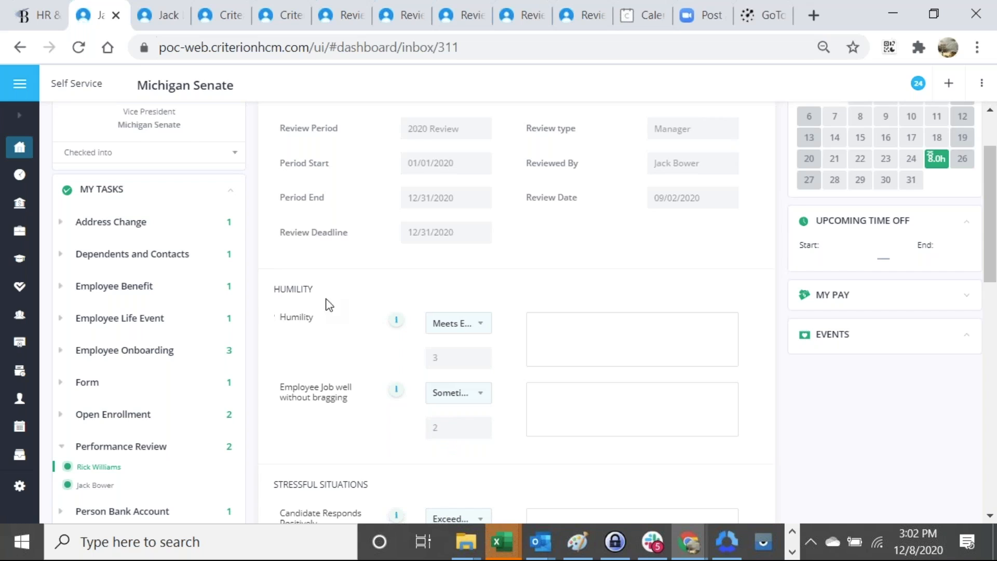
Step: Rate the "Employee Job well without bragging" competency as Always Exceeds Expectations and review the Humility rating choices
scroll(339, 302, "down", 1)
scroll(338, 302, "down", 2)
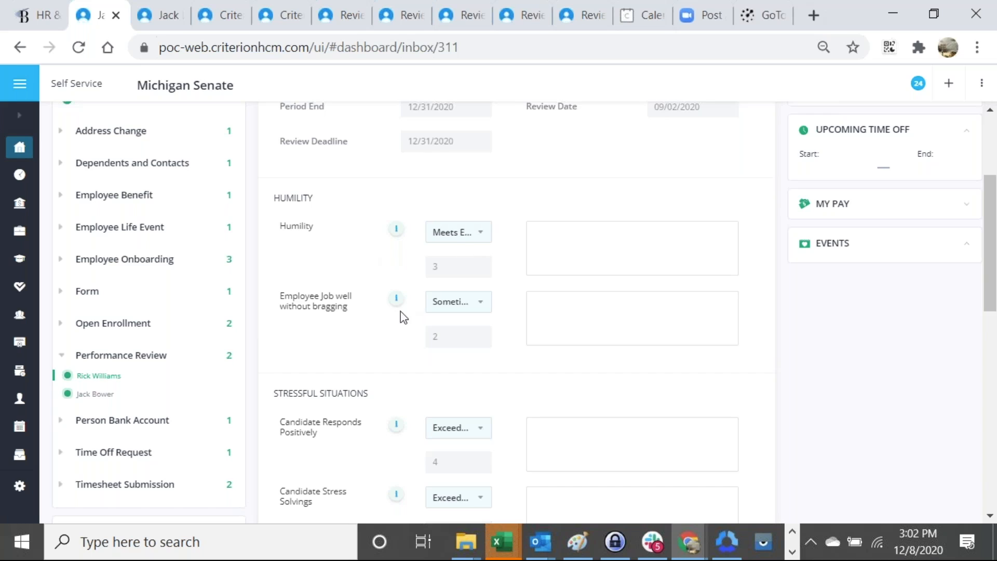
left_click(457, 300)
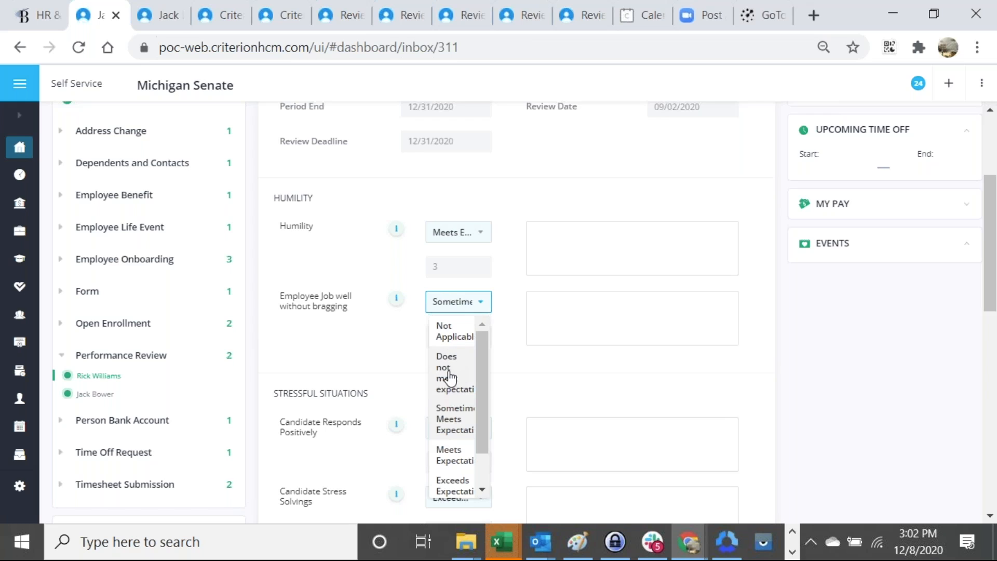
scroll(451, 382, "down", 1)
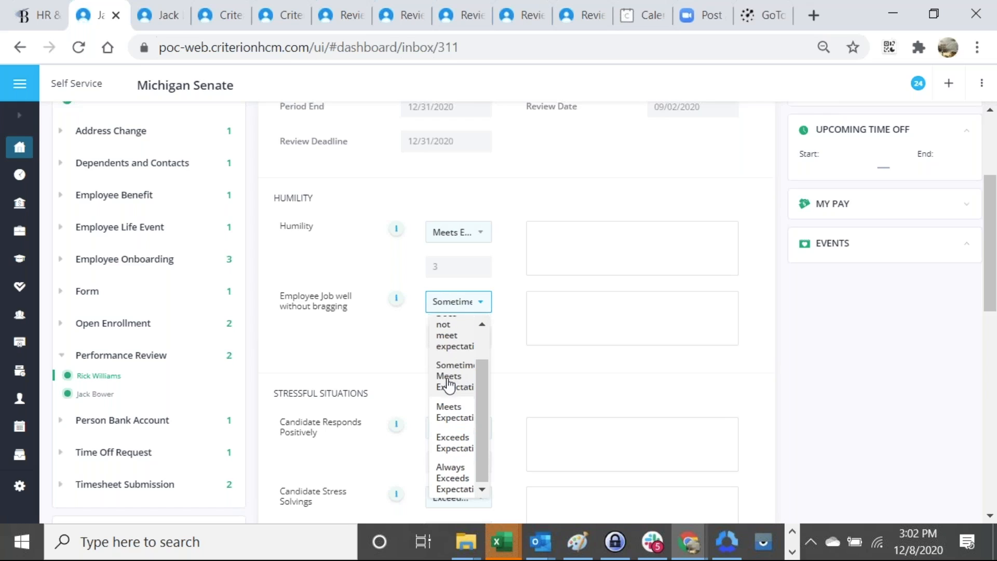
left_click(456, 467)
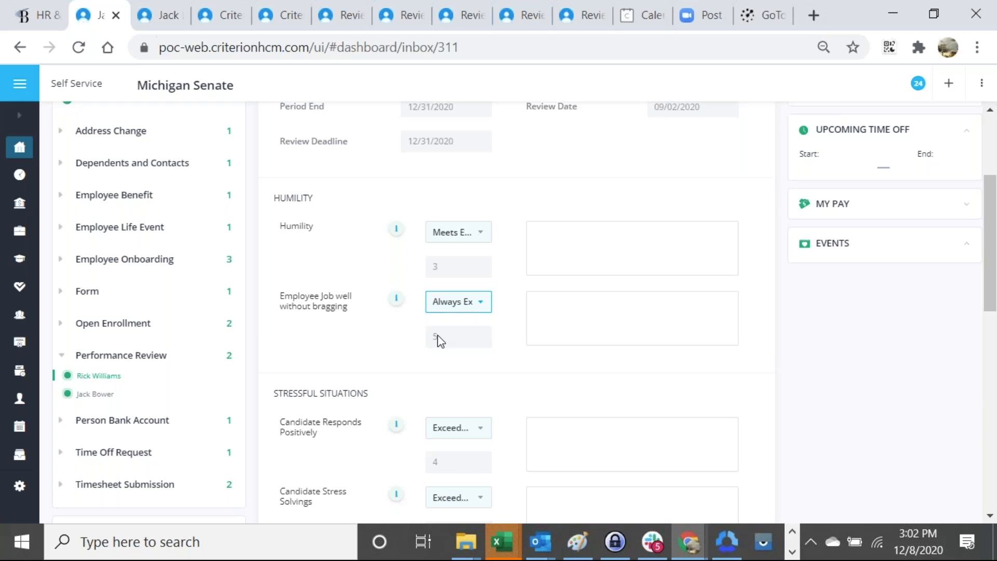
left_click(430, 302)
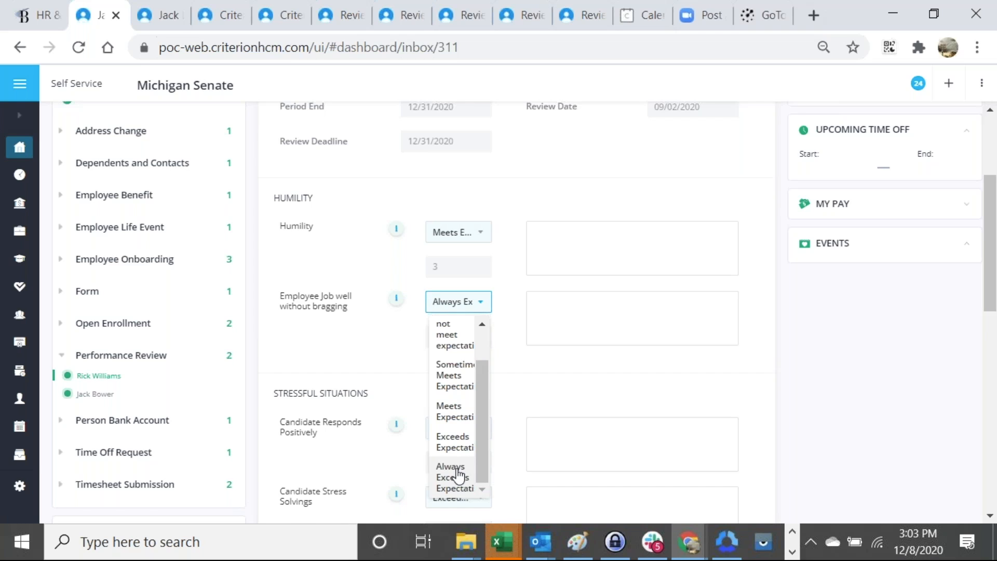
left_click(533, 356)
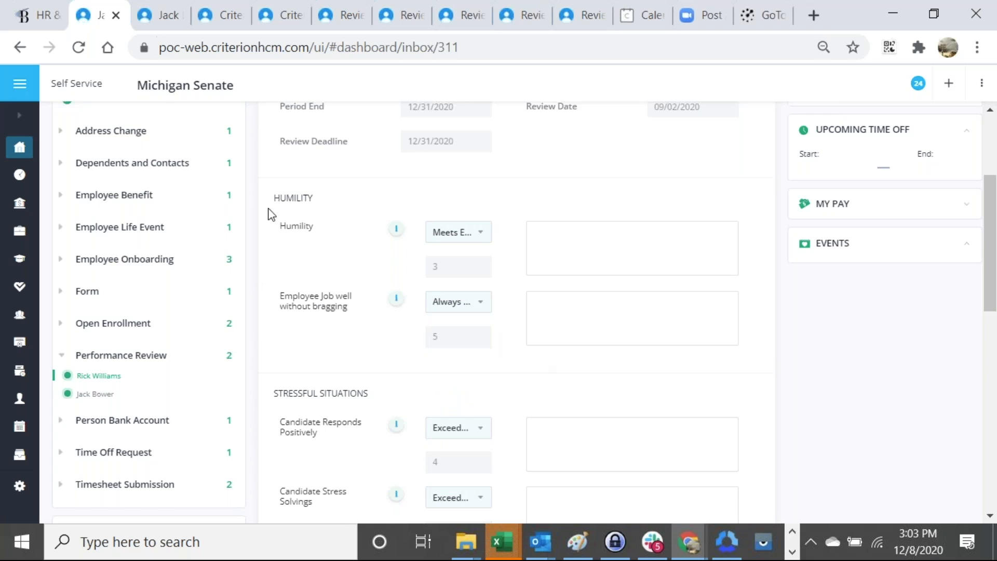
left_click(434, 231)
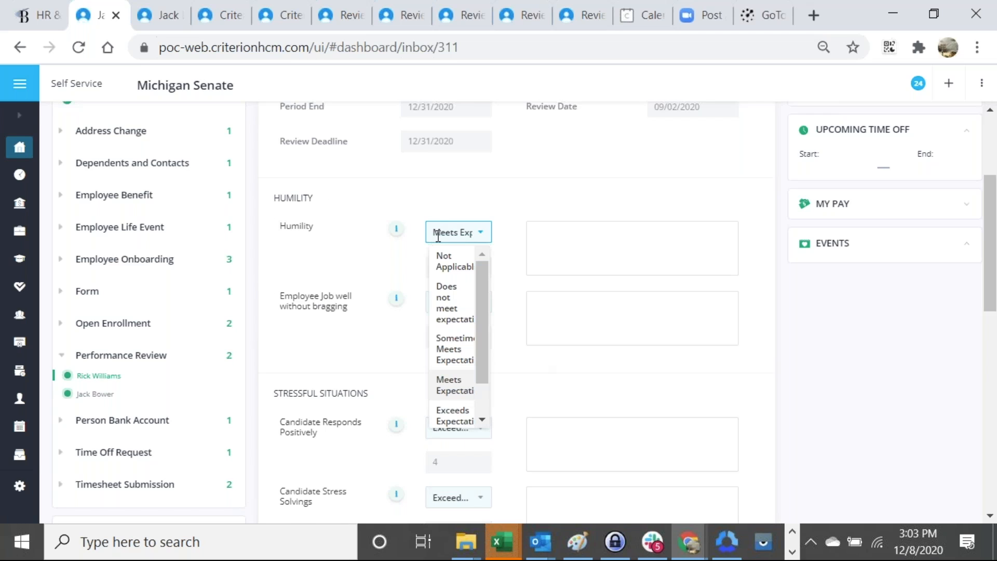
scroll(454, 343, "down", 1)
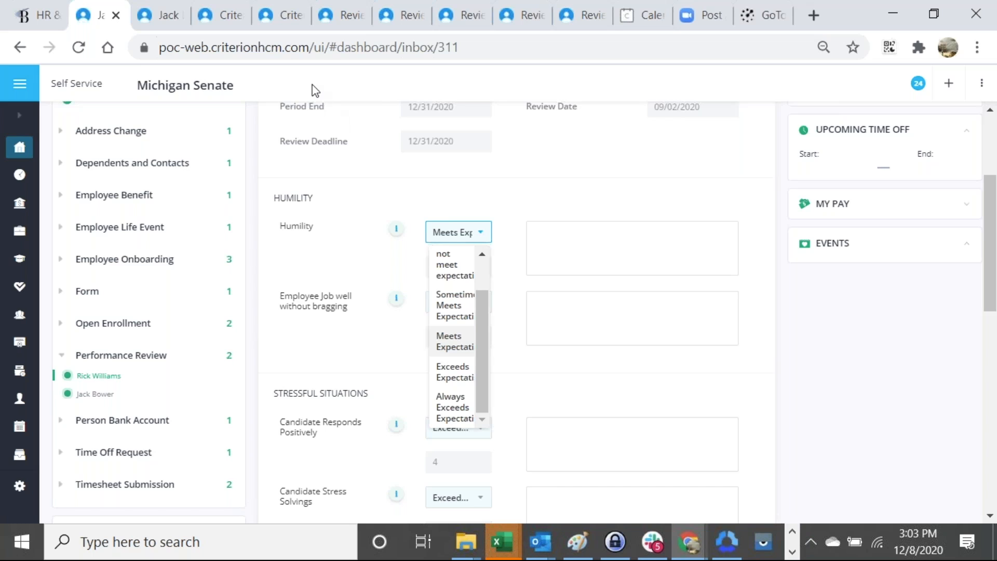
Step: Look over the aggregated review and the Annual Review 2020 template, ending on the 2020 Review period setup
left_click(347, 22)
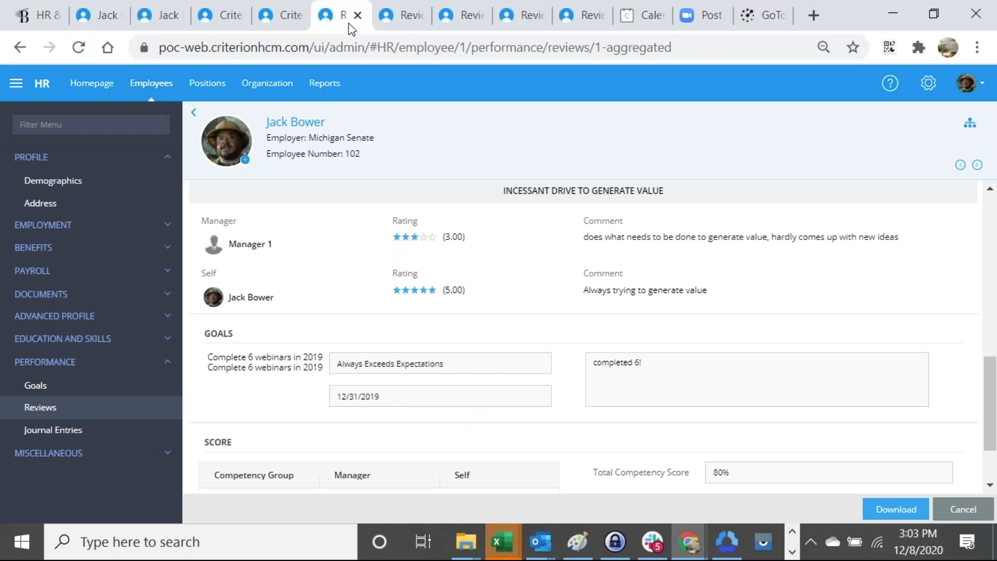
left_click(400, 15)
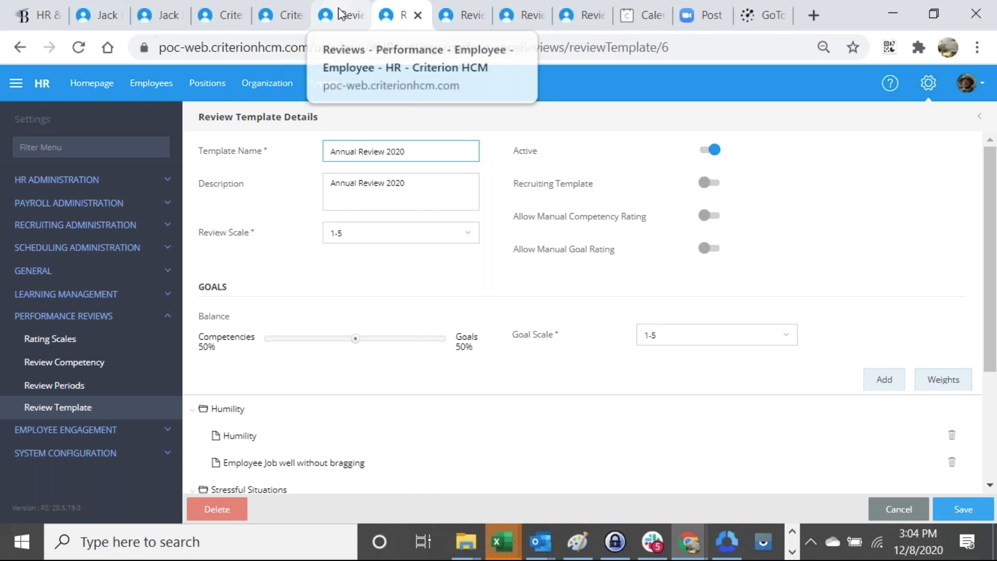
left_click(445, 11)
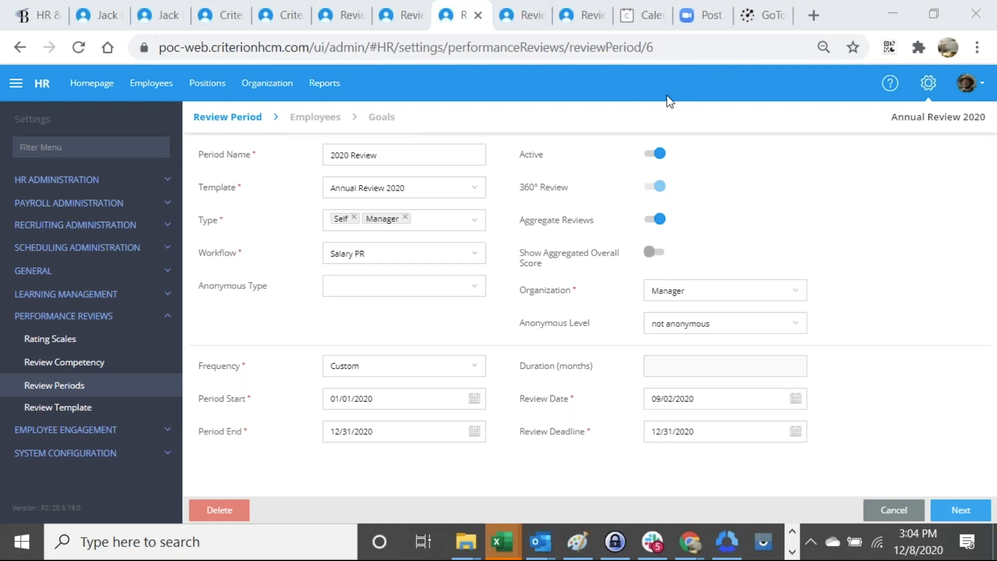
Step: Select Self, Peer, Direct Reports and Manager as anonymous types for the 2020 Review period
left_click(483, 285)
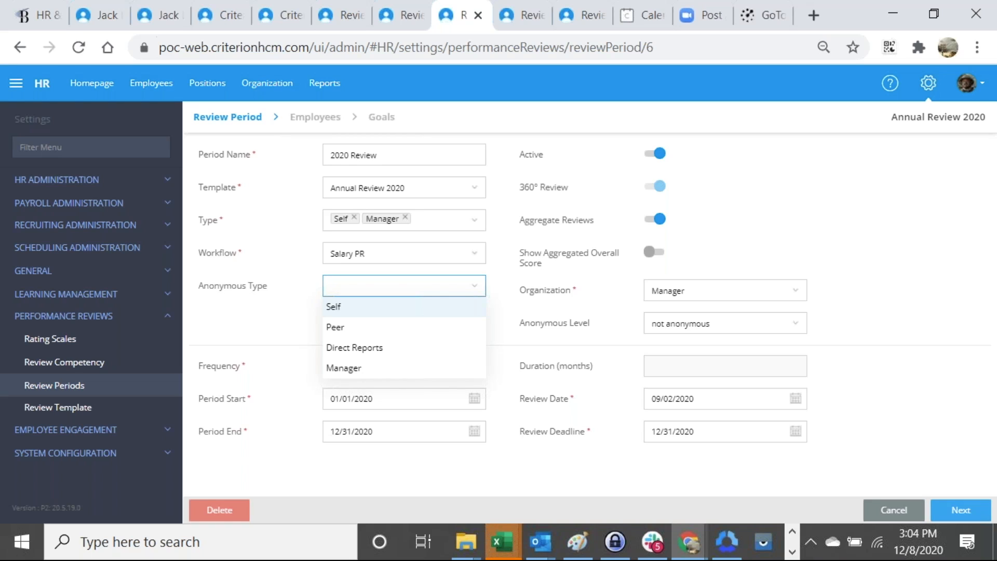
left_click(433, 314)
left_click(354, 327)
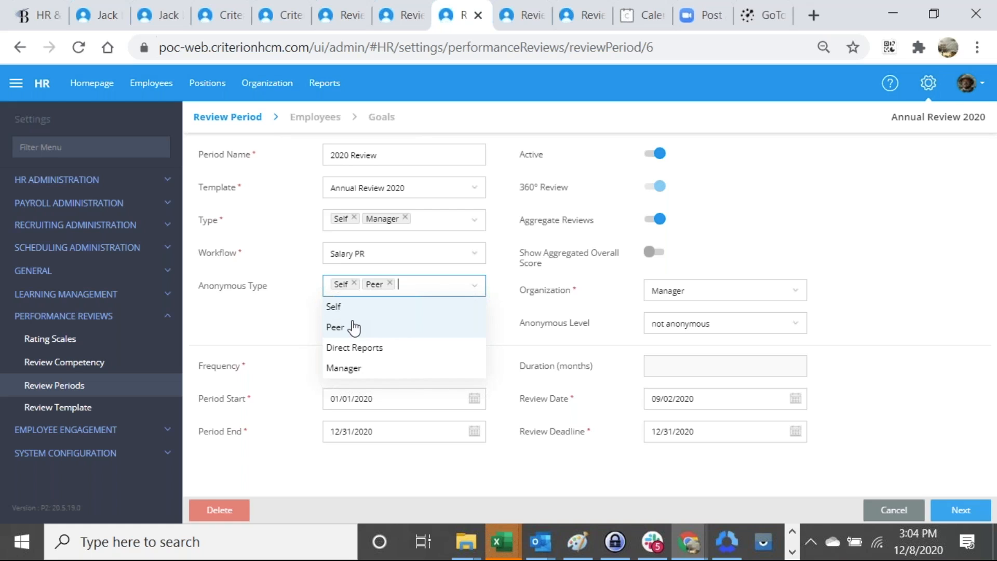
left_click(357, 349)
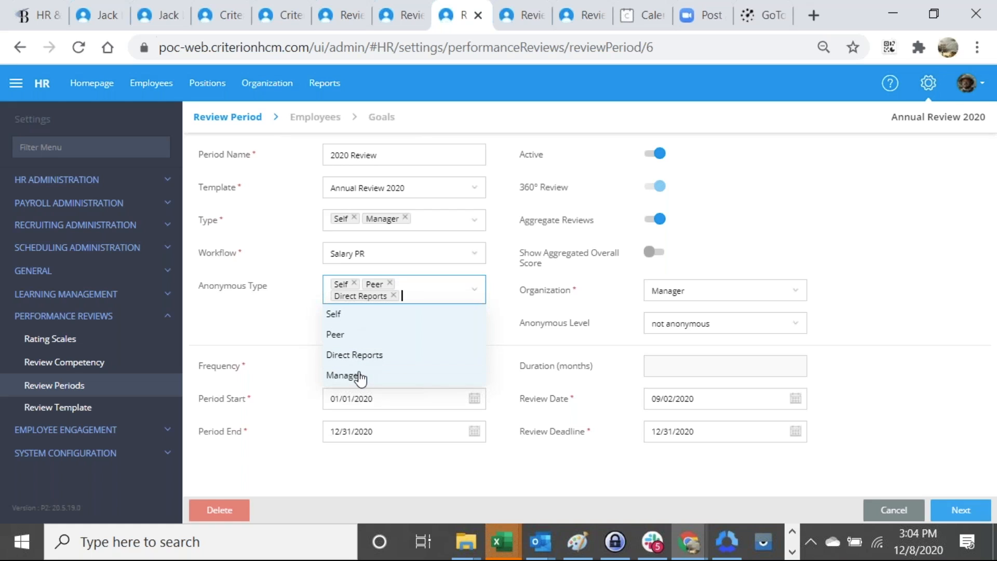
left_click(356, 375)
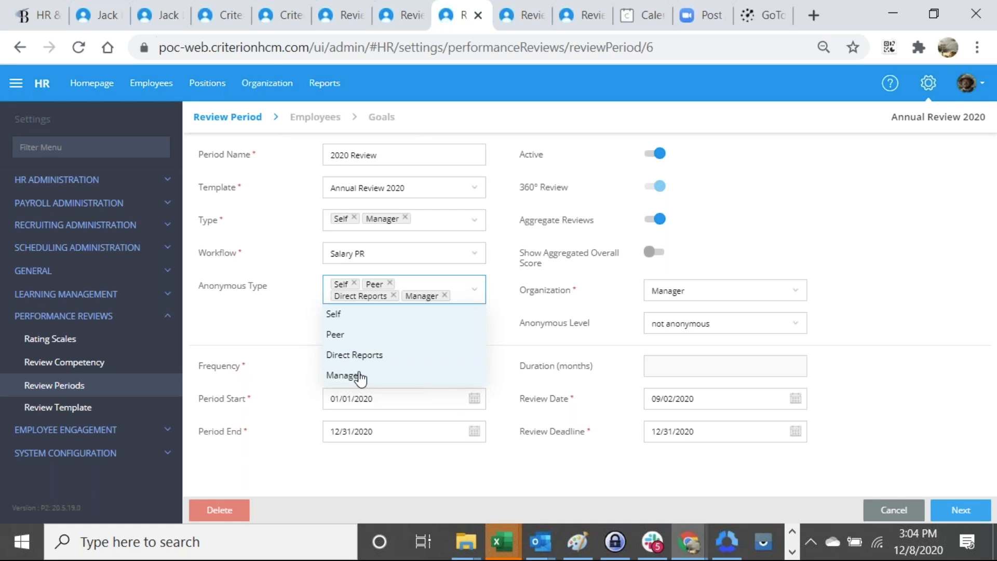
Step: Remove Peer, Manager, Self and Direct Reports from the 2020 Review period's anonymous types
left_click(389, 283)
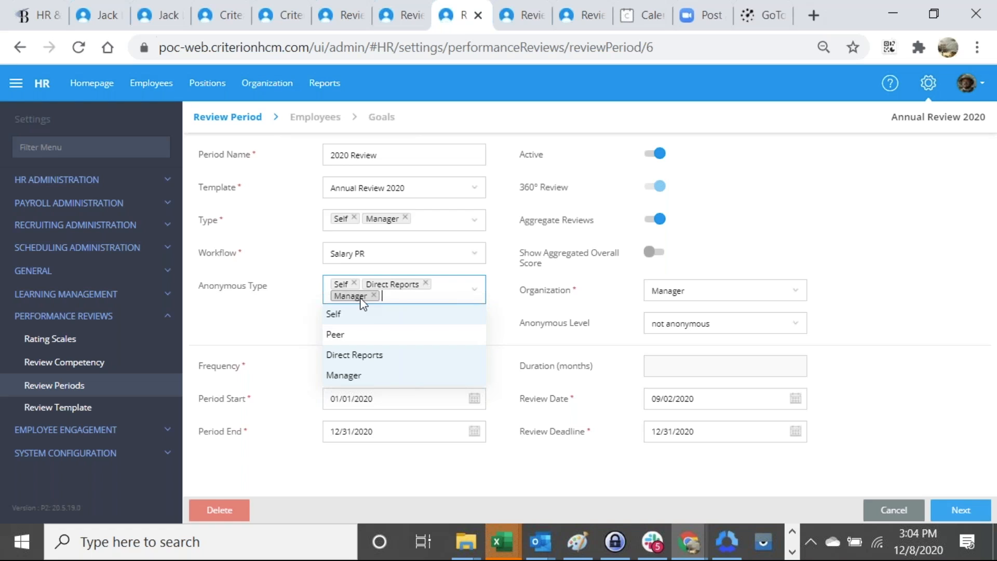
left_click(374, 294)
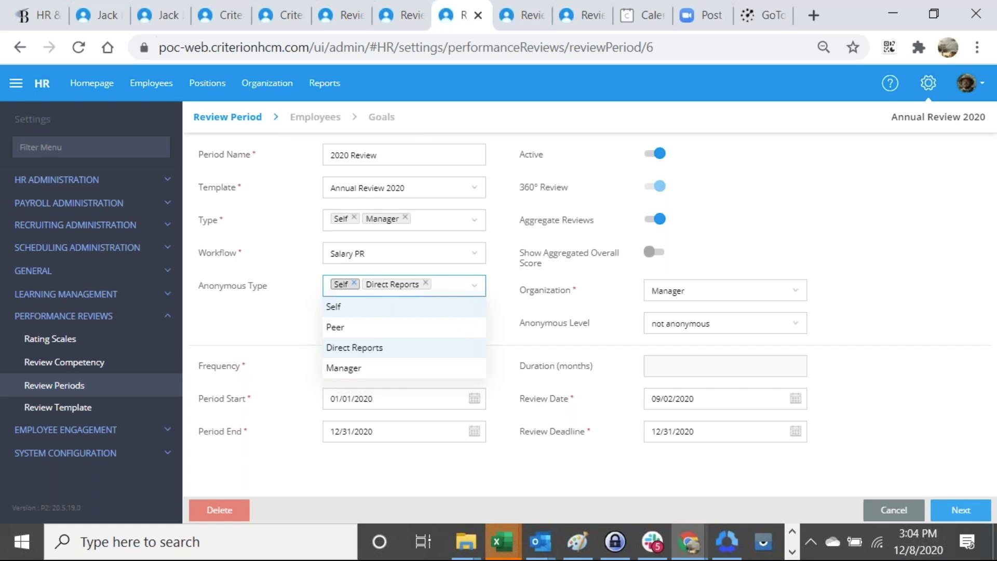
left_click(354, 282)
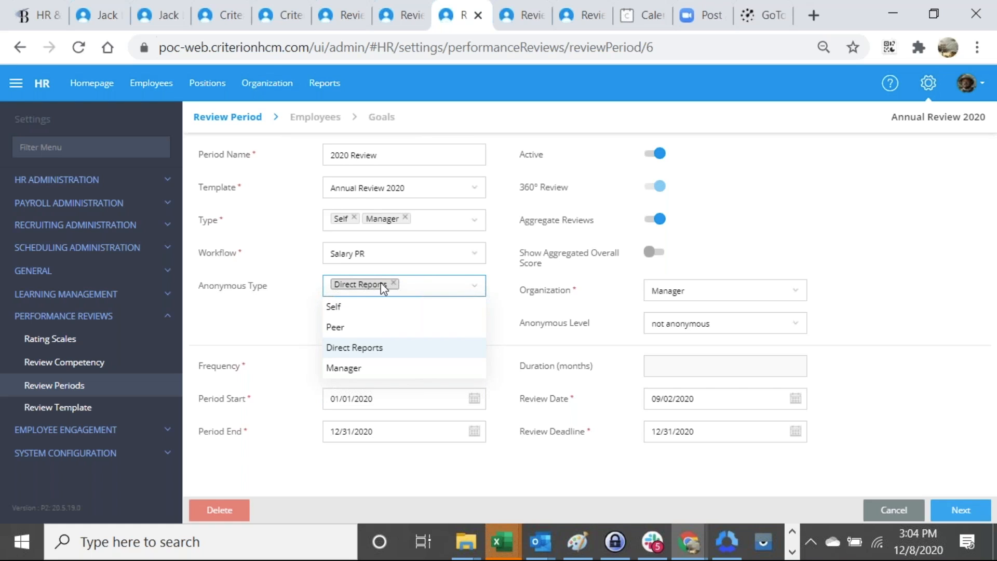
left_click(394, 283)
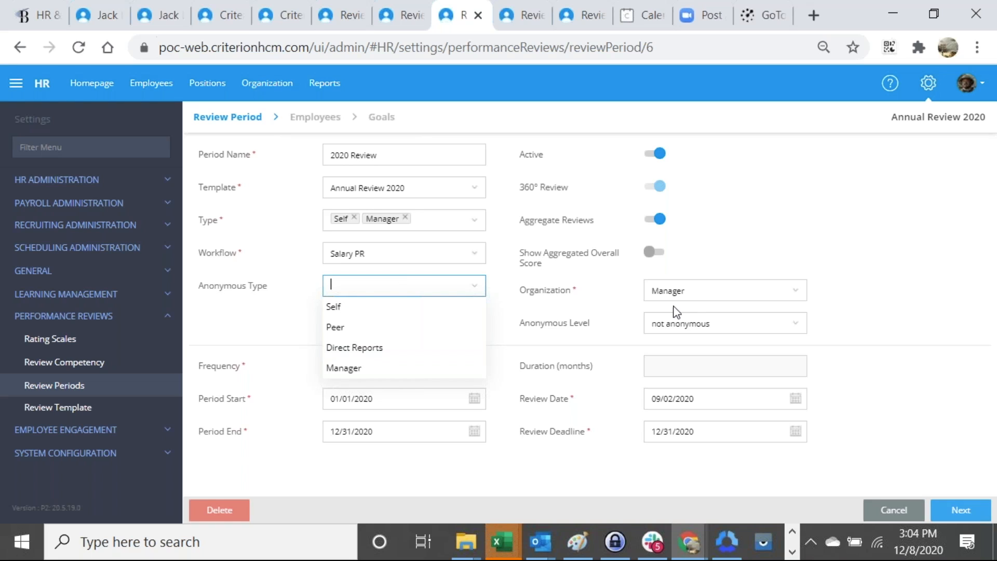
Step: View the anonymous level choices and the review type choices for the 2020 Review period
left_click(718, 333)
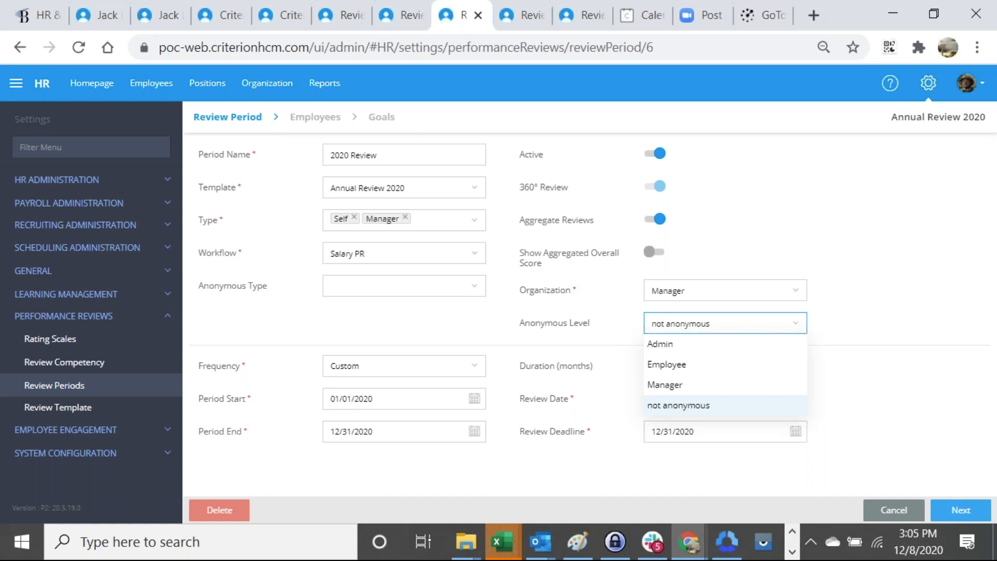
left_click(512, 319)
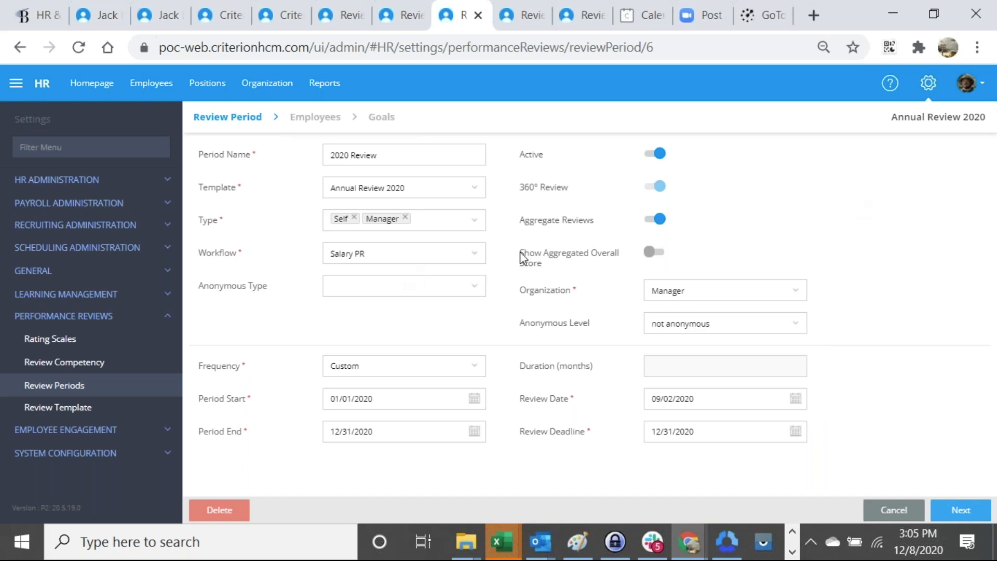
left_click(474, 223)
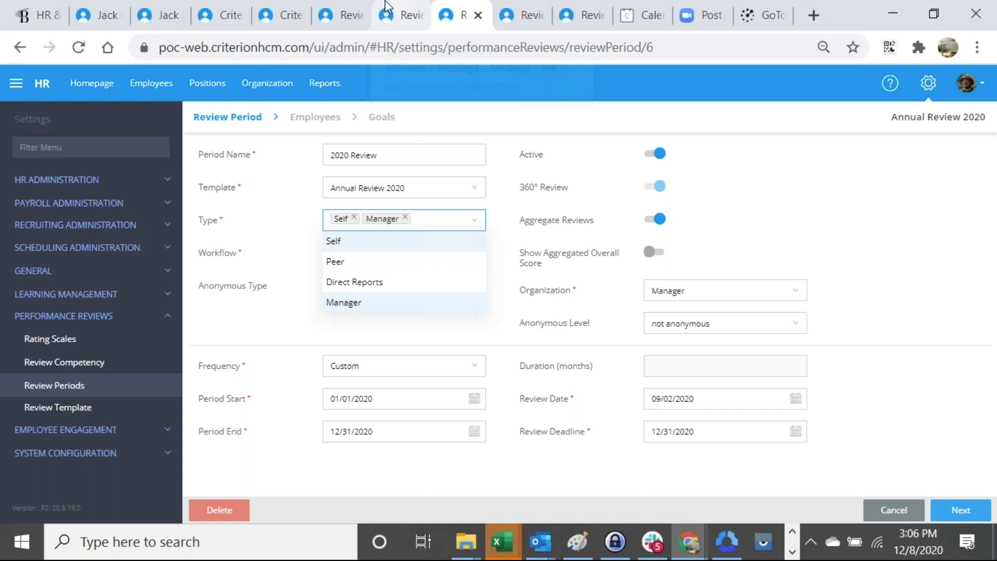
Step: Compare how the manager and self reviewers are identified under Incessant Drive to Generate Value in the aggregated 2019 review
left_click(345, 8)
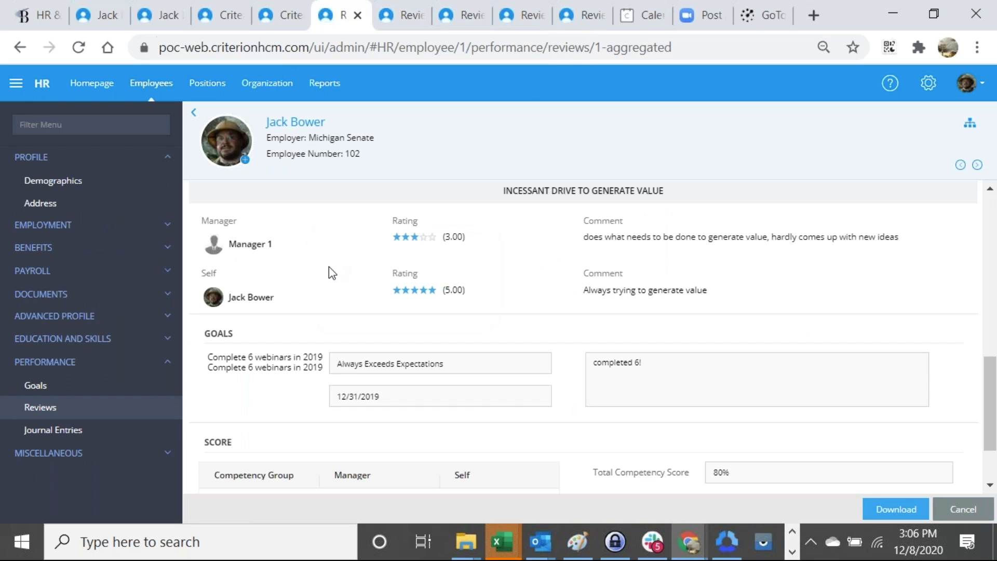
scroll(239, 261, "up", 2)
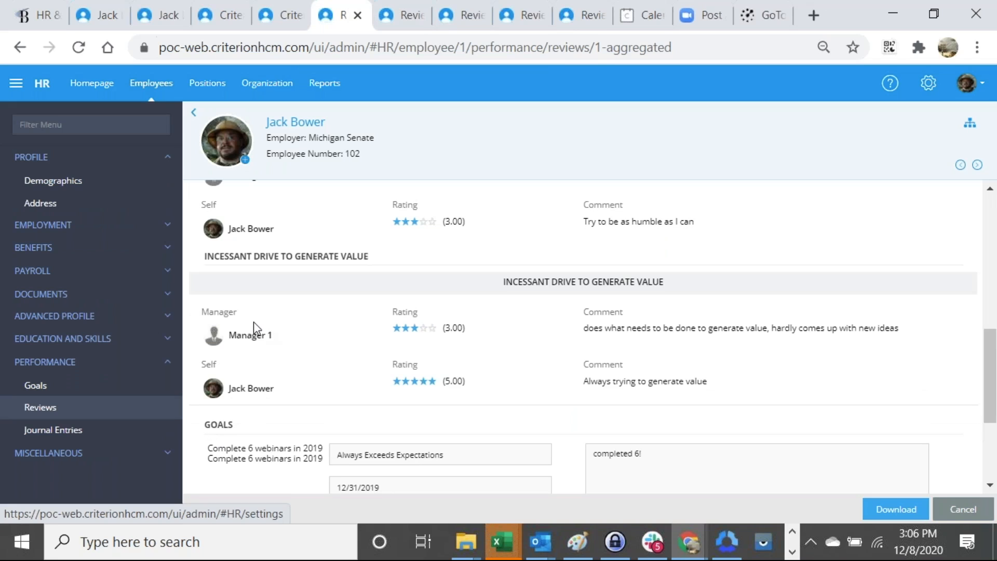
double_click(262, 336)
left_click_drag(262, 336, 273, 336)
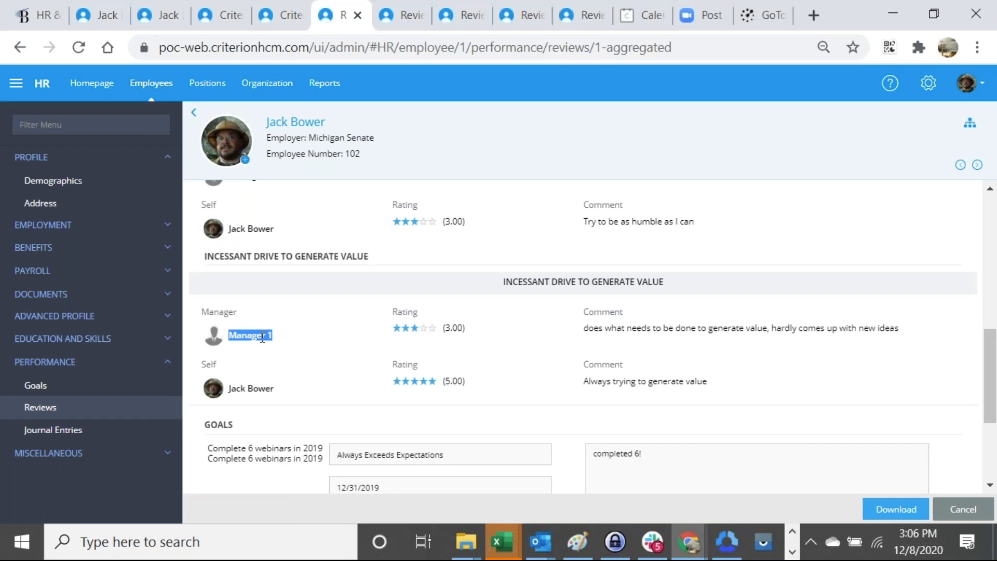
triple_click(244, 387)
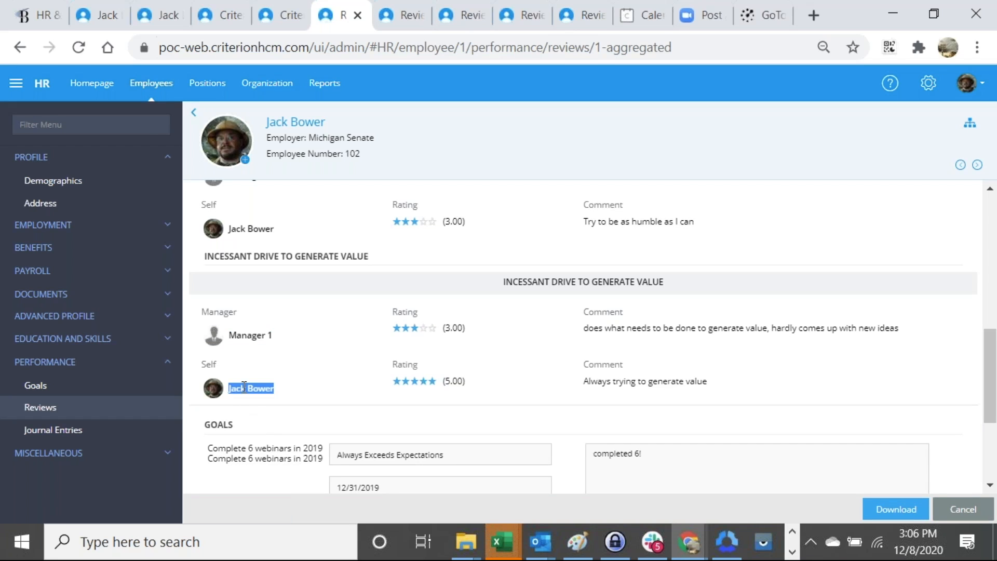
left_click(244, 388)
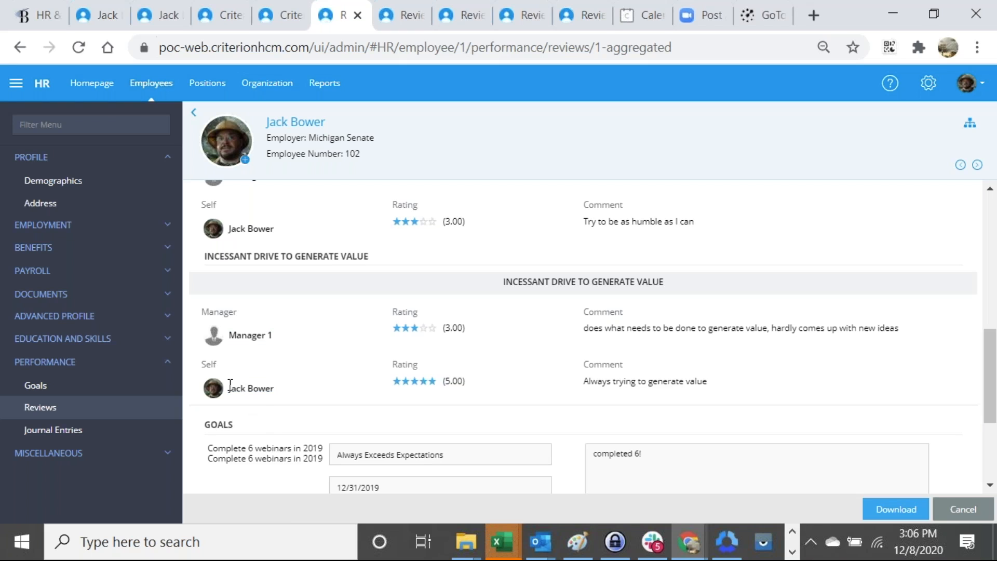
left_click_drag(226, 390, 274, 390)
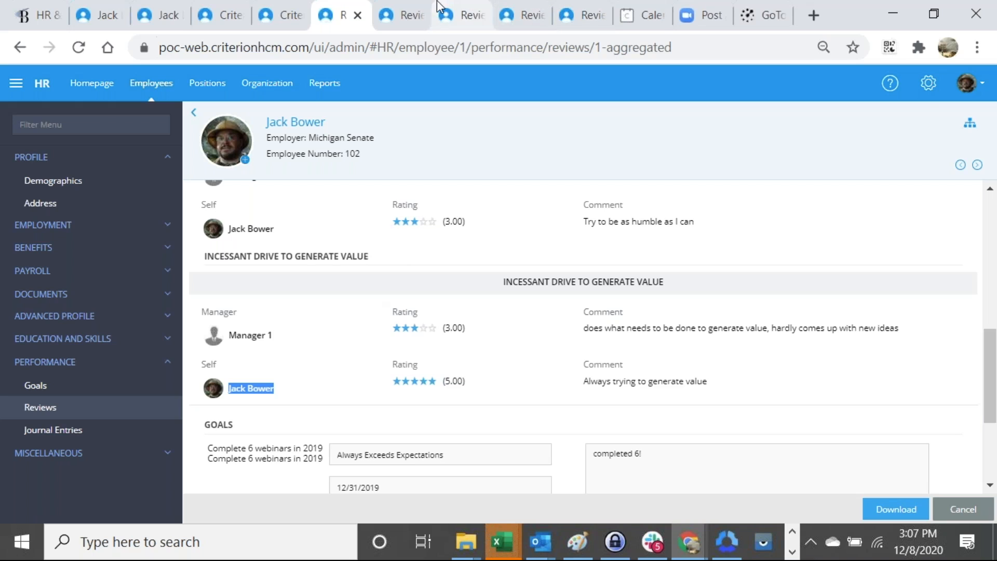
Step: Revisit the Annual Review 2020 template and 2020 Review period setup, and open the self-service goals list
left_click(407, 5)
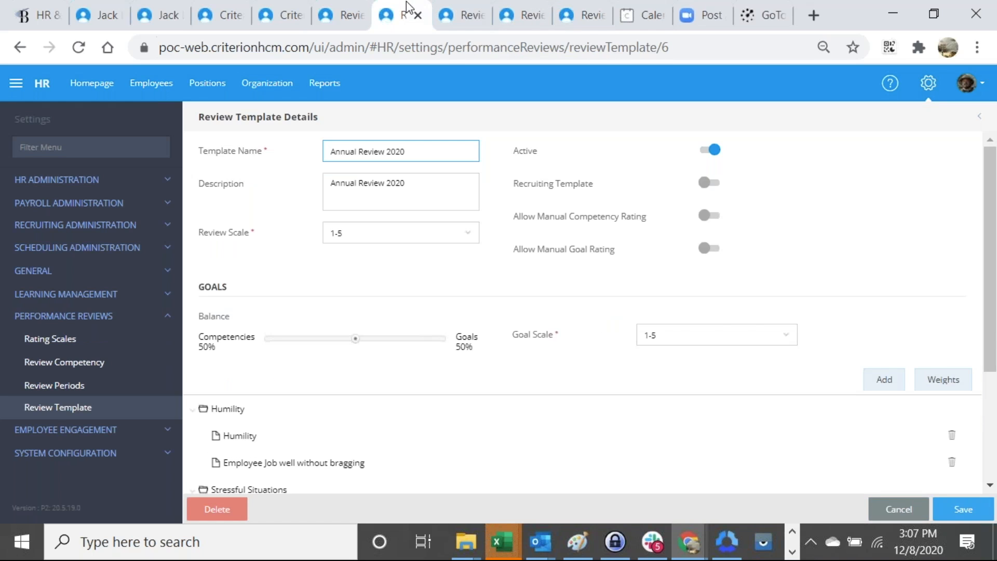
left_click(464, 18)
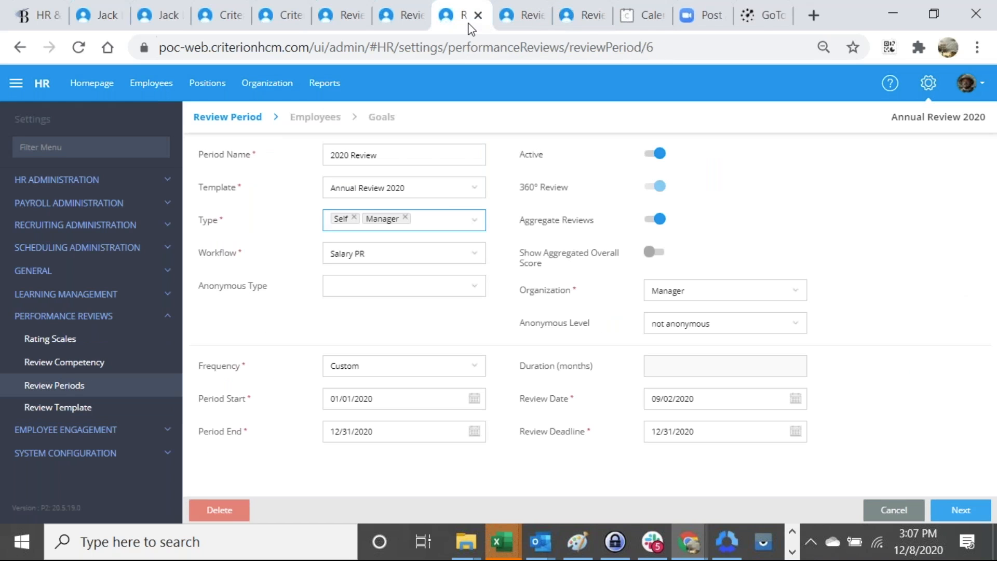
left_click(978, 296)
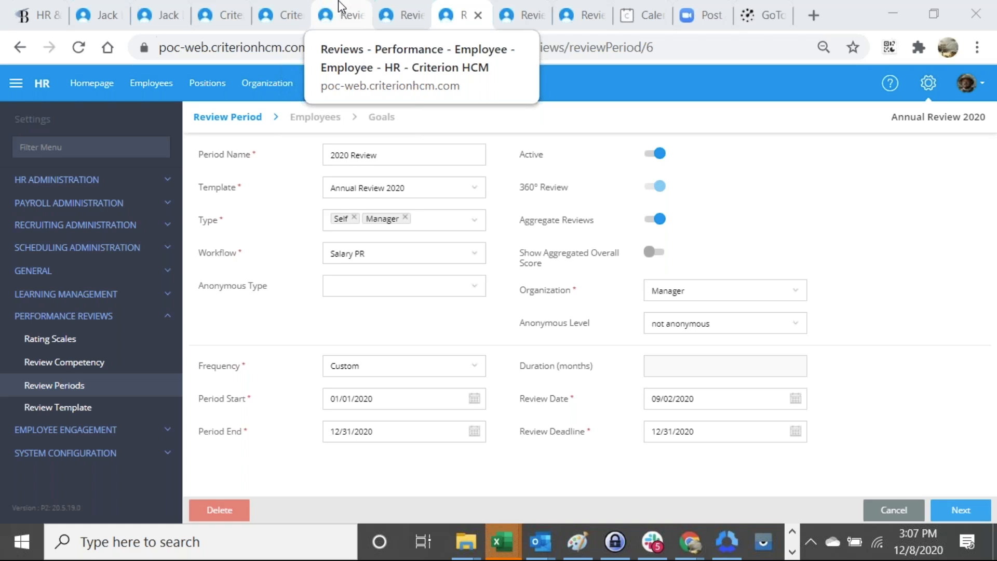
left_click(270, 16)
left_click(207, 16)
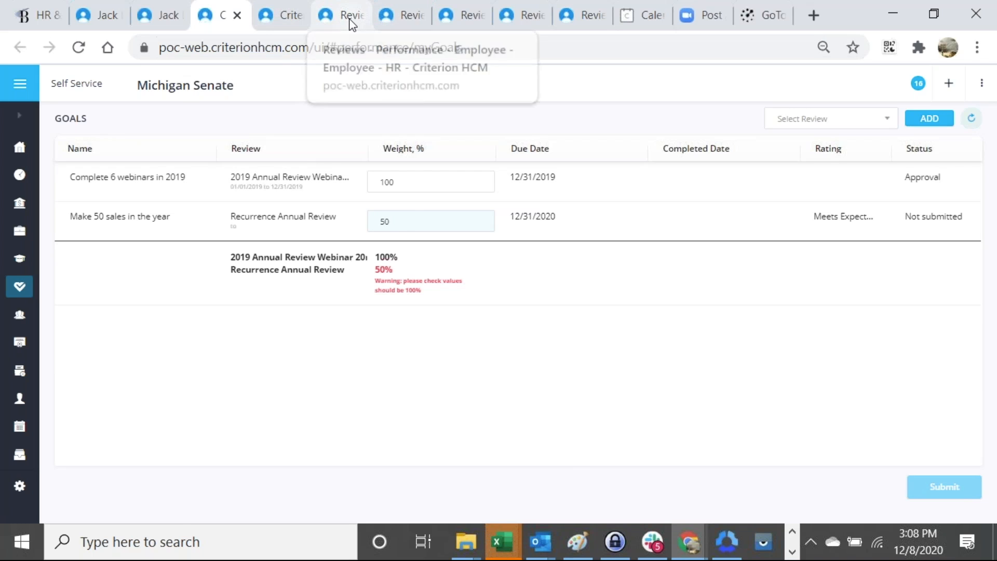
Step: Return to the 2020 Review period setup and set its frequency to Recurring
left_click(367, 21)
left_click(386, 25)
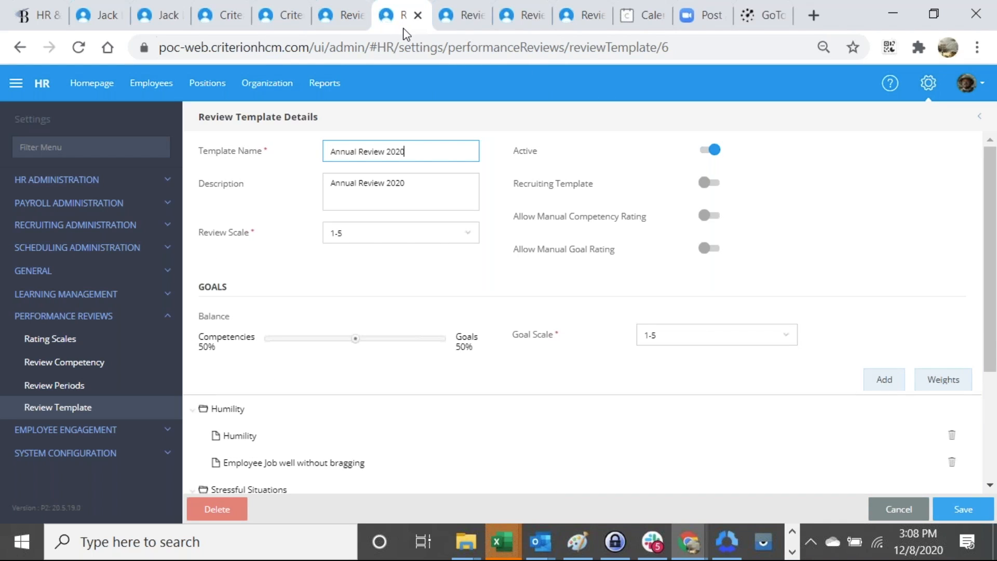
left_click(457, 18)
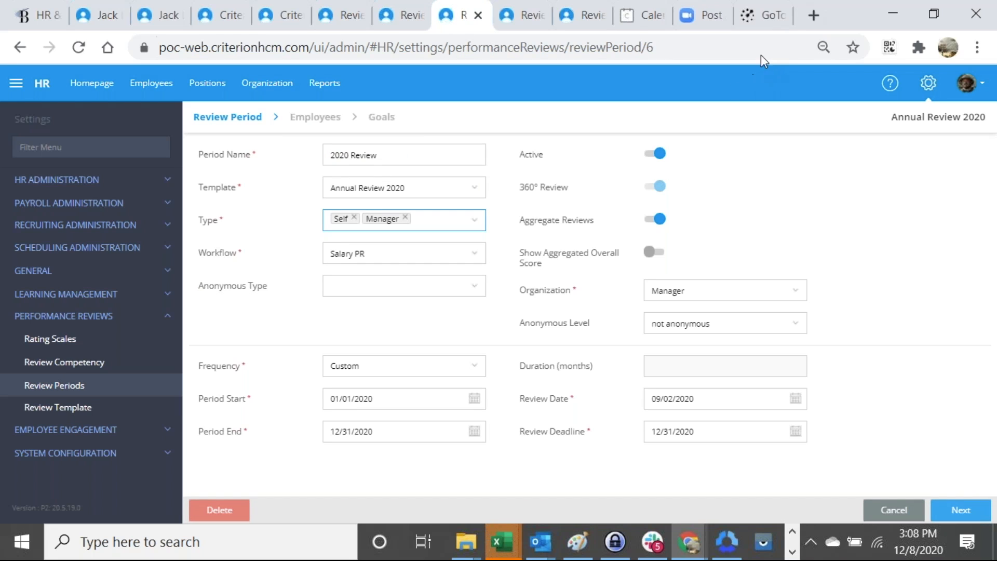
left_click(452, 368)
left_click(383, 408)
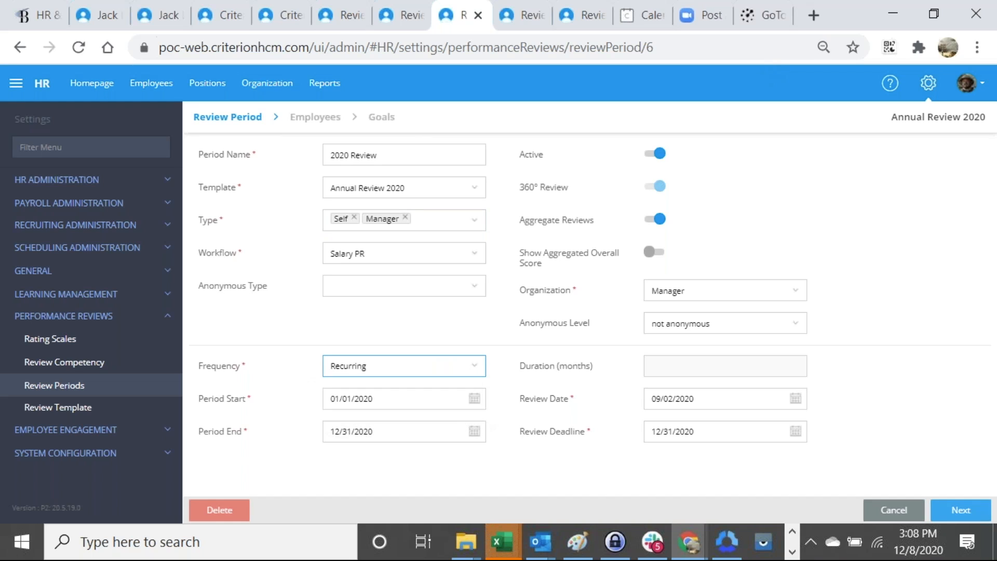